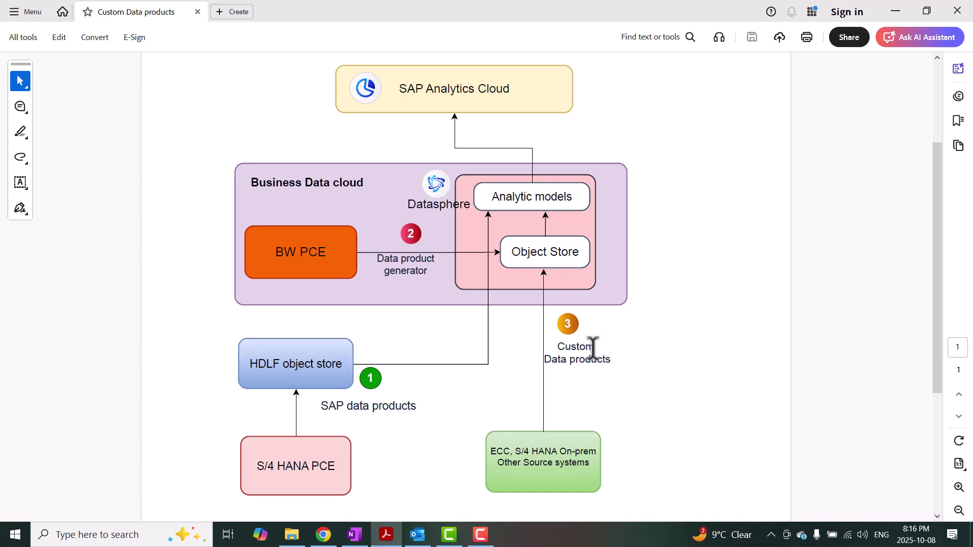
Switch to SAP Datasphere in Chrome and open My Data Provider Profile in the Data Sharing Cockpit
{"action": "left_click", "coordinate": [324, 537]}
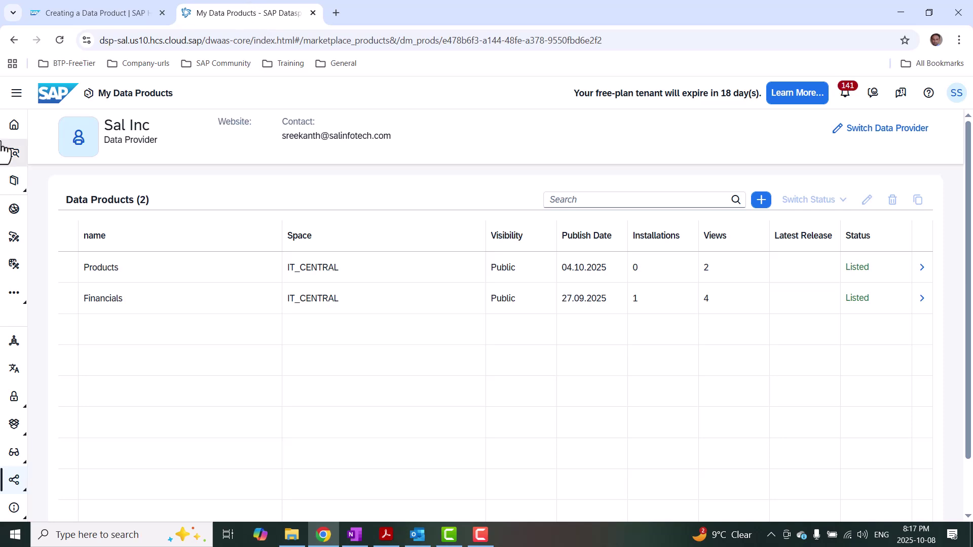
{"action": "left_click", "coordinate": [19, 93]}
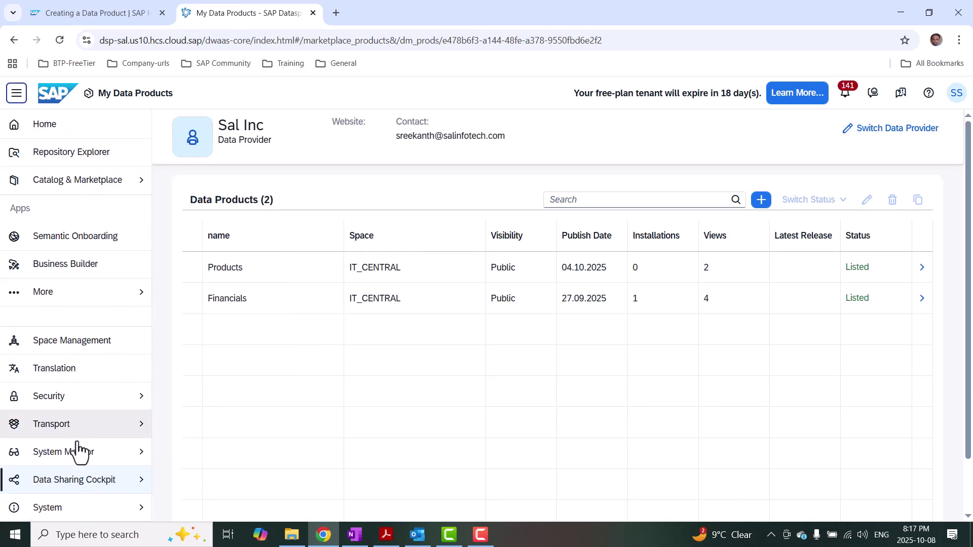
{"action": "left_click", "coordinate": [79, 485]}
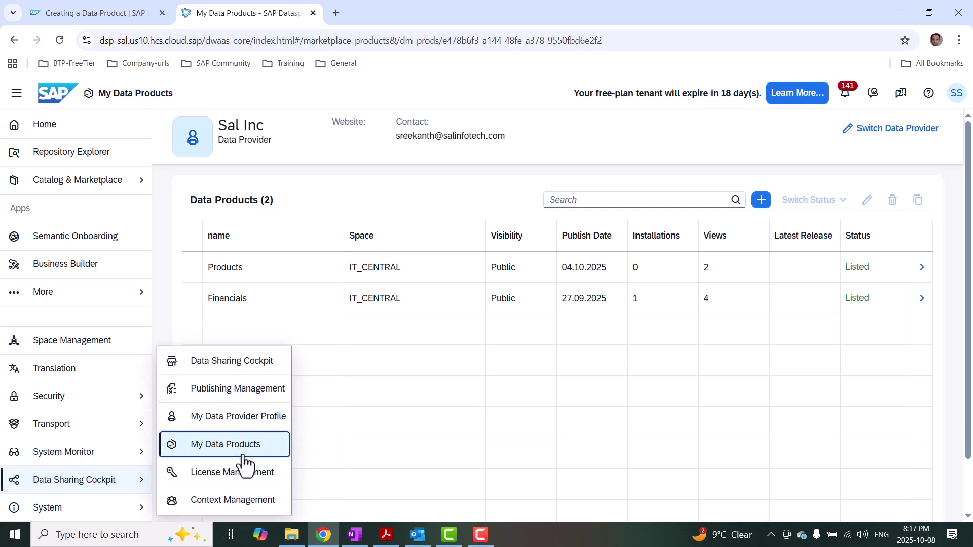
{"action": "left_click", "coordinate": [245, 421]}
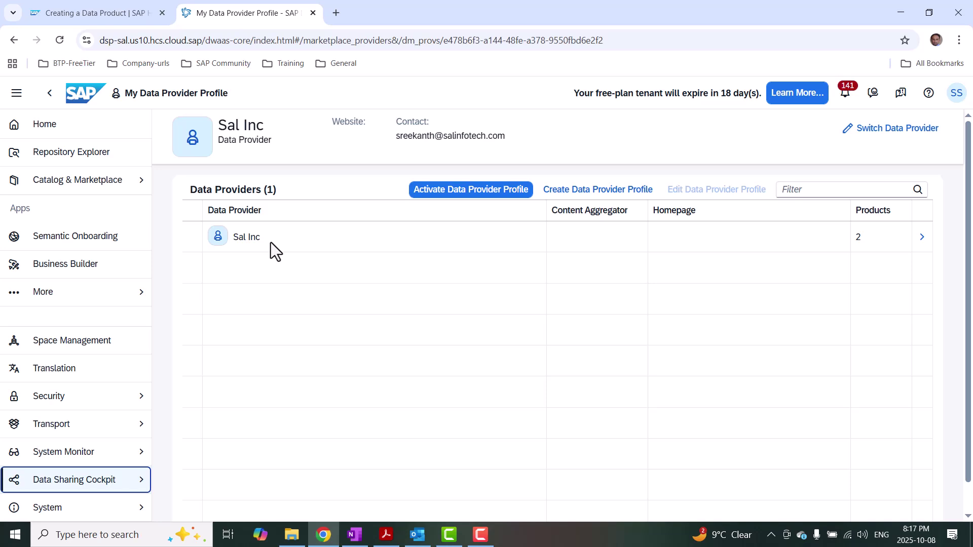
Review the entry fields for creating a data provider profile and discard the blank form
{"action": "left_click", "coordinate": [597, 191]}
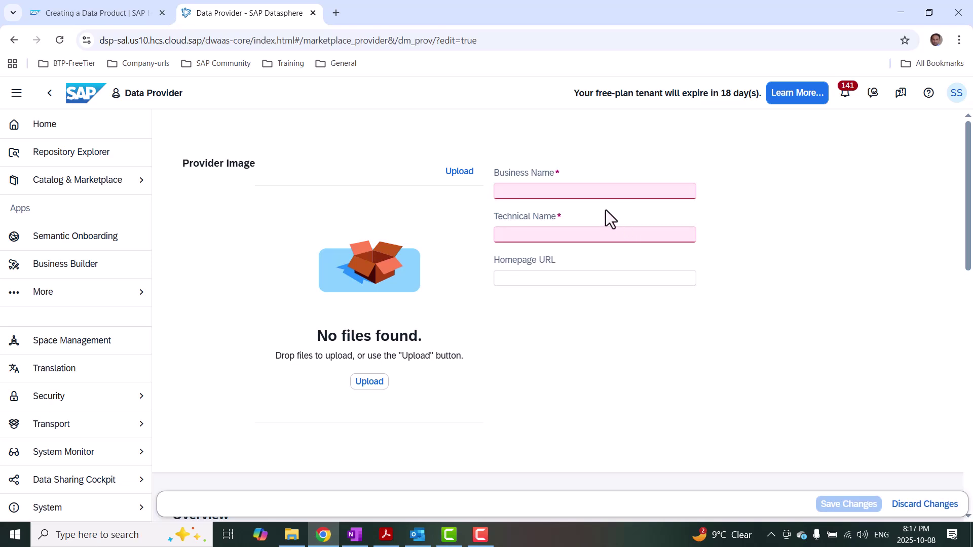
{"action": "scroll", "coordinate": [654, 276], "scroll_direction": "down", "scroll_amount": 7}
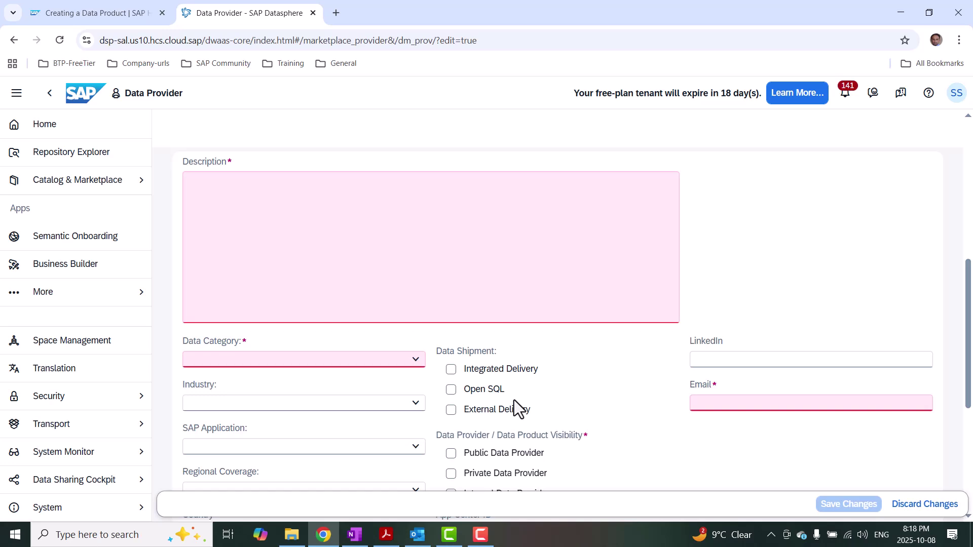
{"action": "left_click", "coordinate": [533, 296]}
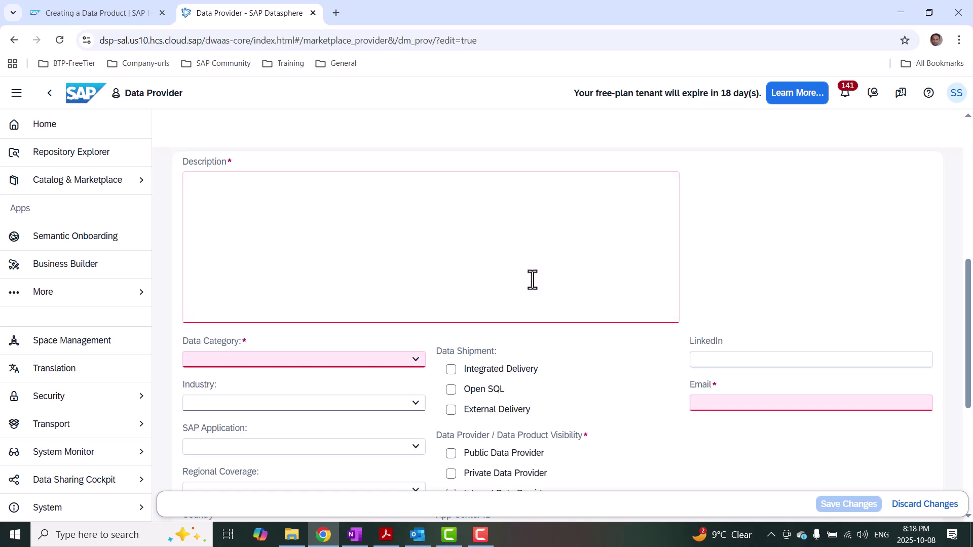
{"action": "left_click", "coordinate": [922, 506]}
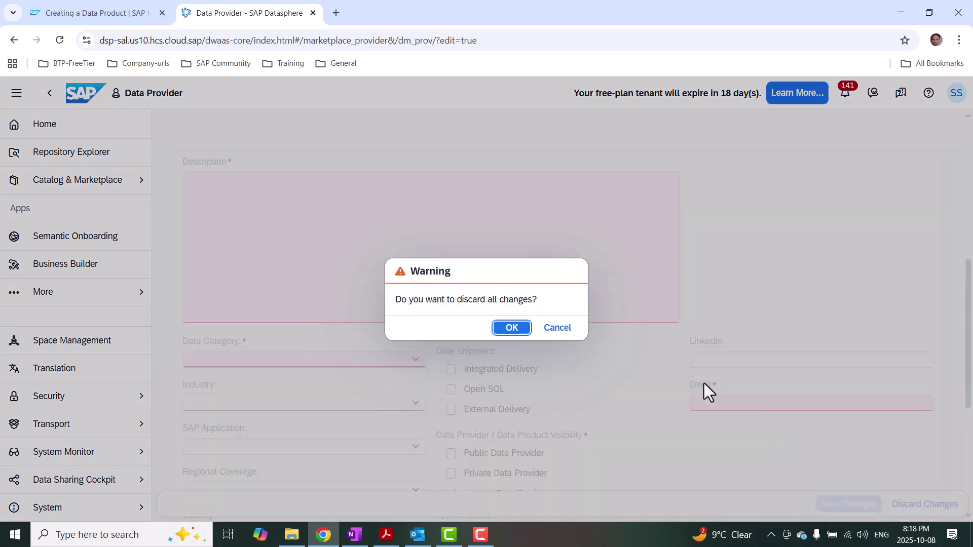
{"action": "left_click", "coordinate": [509, 331]}
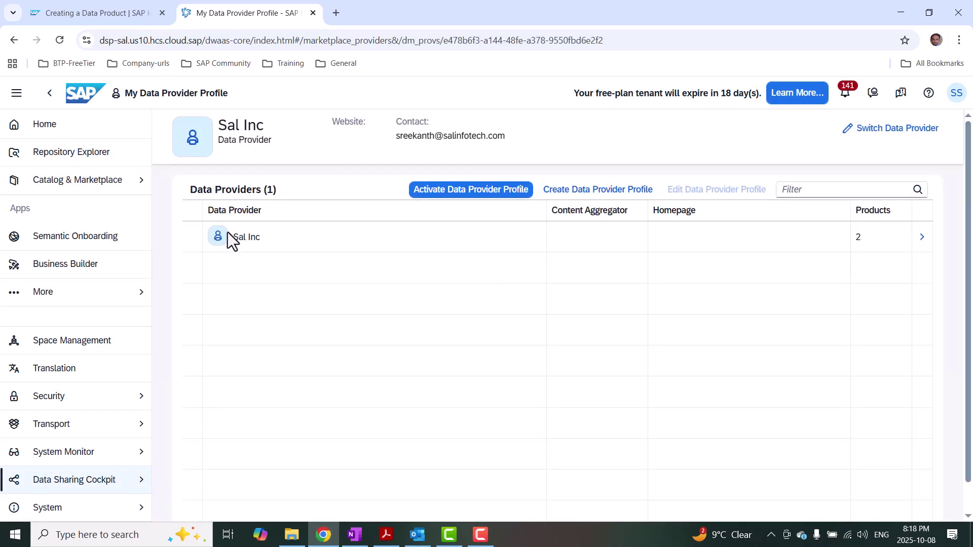
Review the Sal Inc data provider's overview details and its recently released products
{"action": "left_click", "coordinate": [921, 237]}
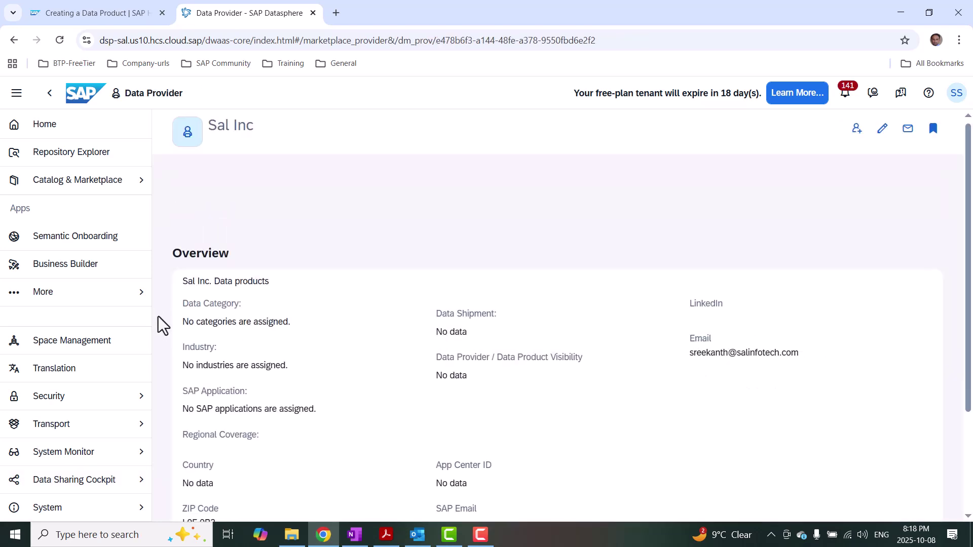
{"action": "scroll", "coordinate": [243, 238], "scroll_direction": "down", "scroll_amount": 1}
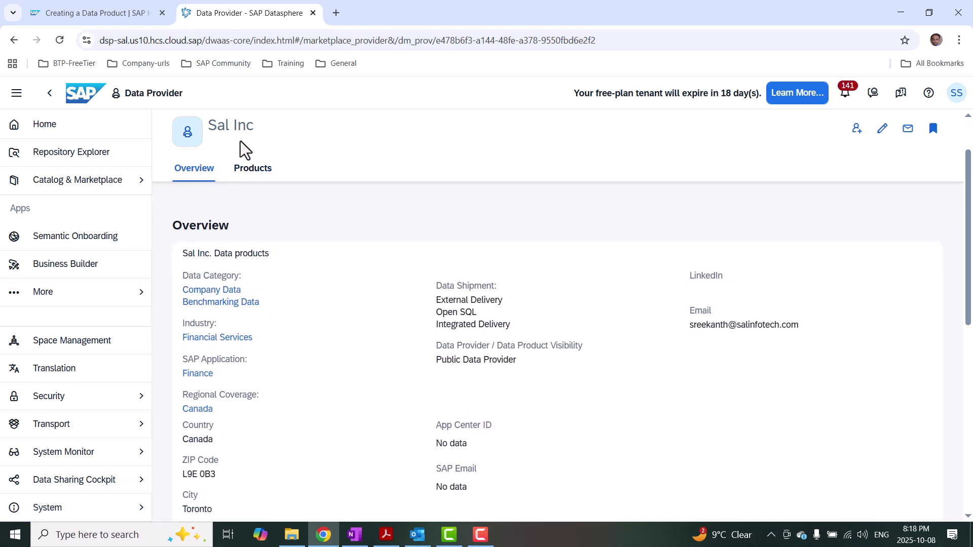
{"action": "scroll", "coordinate": [314, 330], "scroll_direction": "down", "scroll_amount": 7}
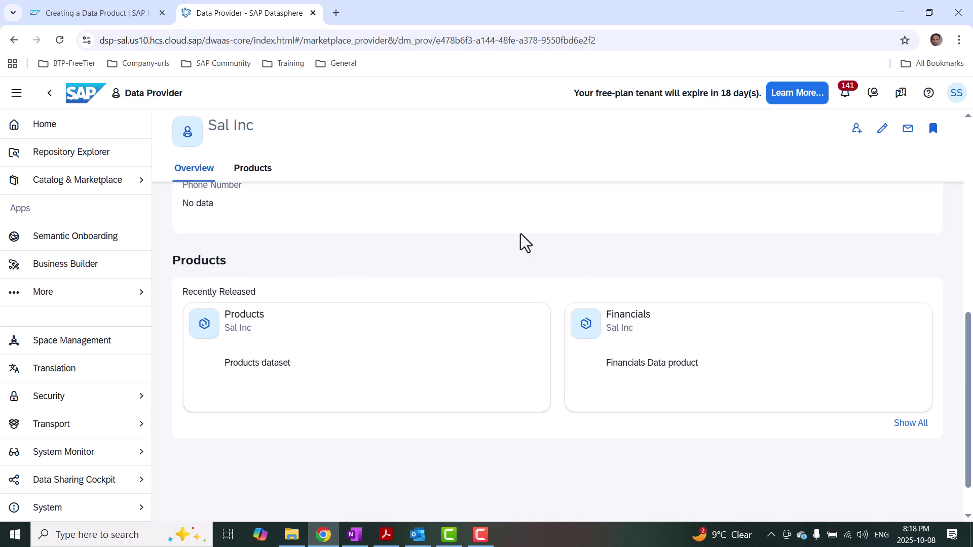
{"action": "scroll", "coordinate": [645, 265], "scroll_direction": "up", "scroll_amount": 5}
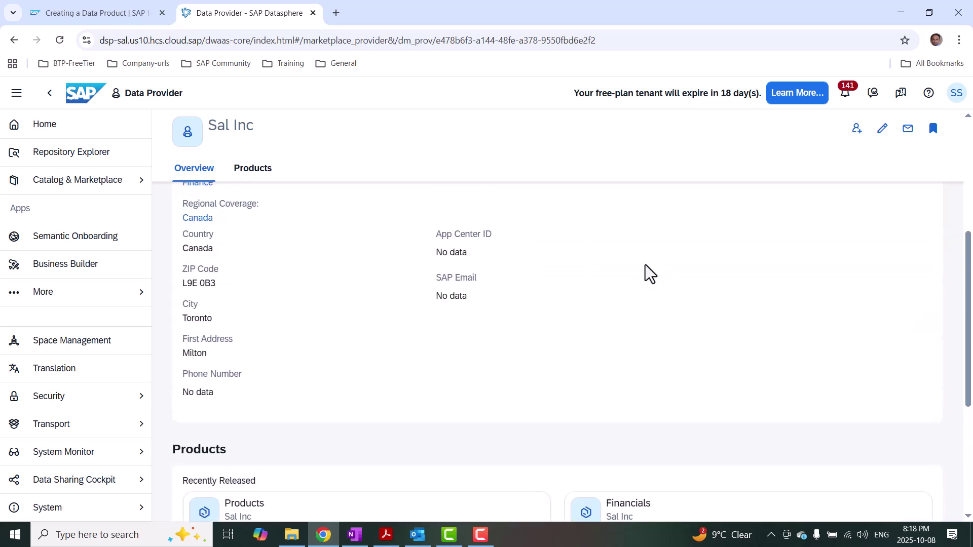
{"action": "scroll", "coordinate": [552, 262], "scroll_direction": "up", "scroll_amount": 1}
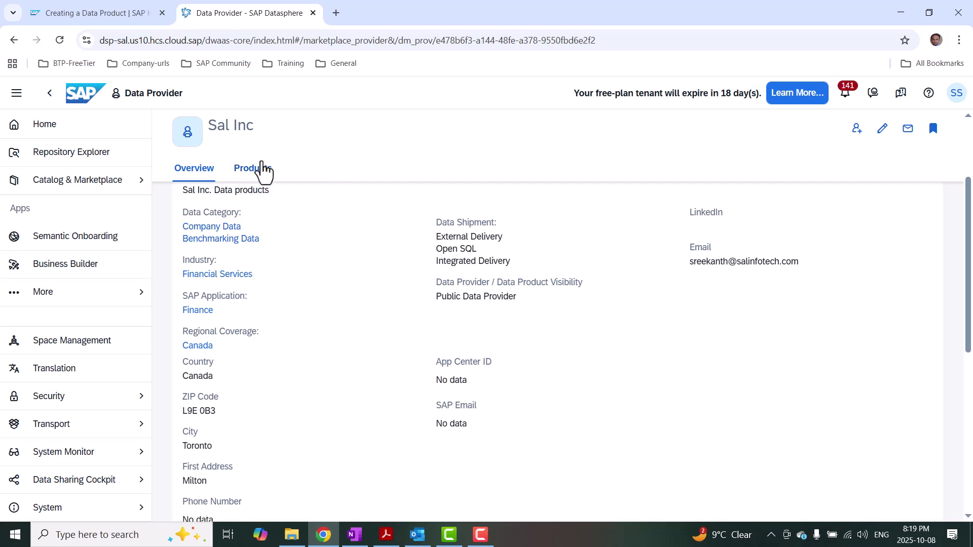
Start a new data product in My Data Products and assign IT_CENTRAL as its artifact space
{"action": "left_click", "coordinate": [67, 494]}
{"action": "left_click", "coordinate": [218, 448]}
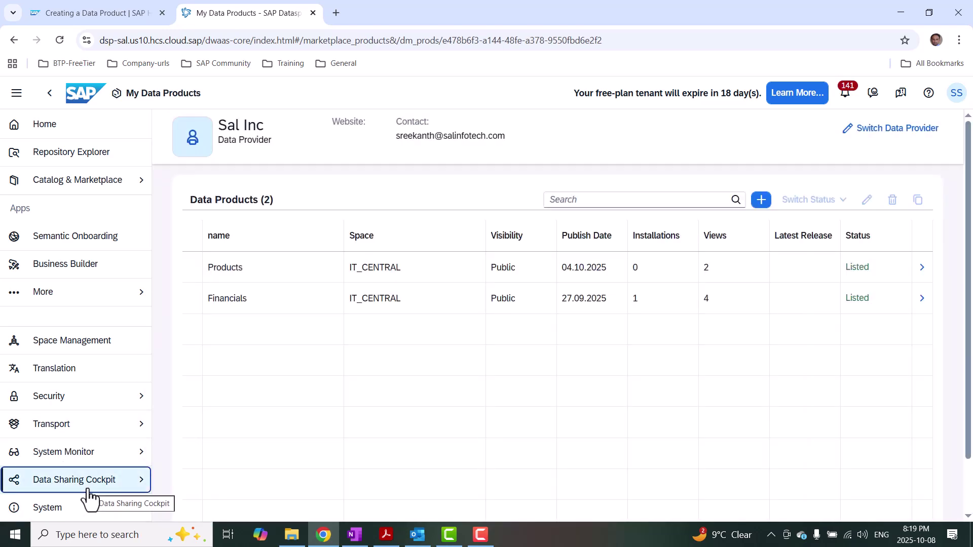
{"action": "left_click", "coordinate": [761, 200]}
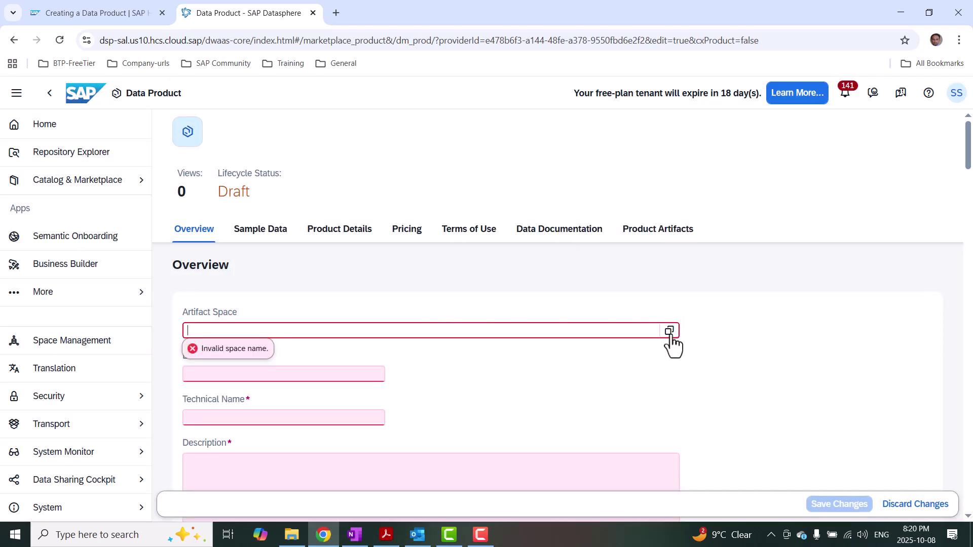
{"action": "scroll", "coordinate": [519, 394], "scroll_direction": "down", "scroll_amount": 5}
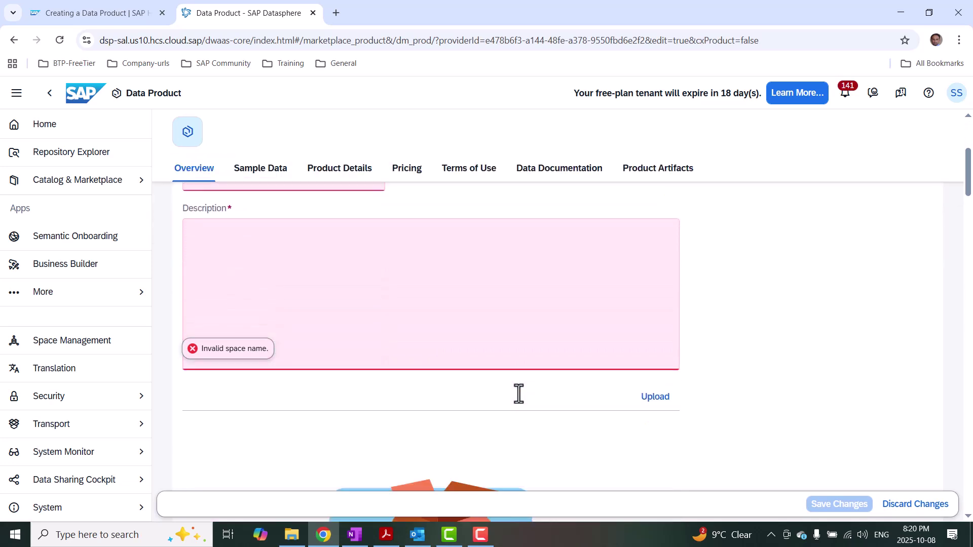
{"action": "scroll", "coordinate": [519, 393], "scroll_direction": "down", "scroll_amount": 3}
{"action": "scroll", "coordinate": [519, 394], "scroll_direction": "up", "scroll_amount": 10}
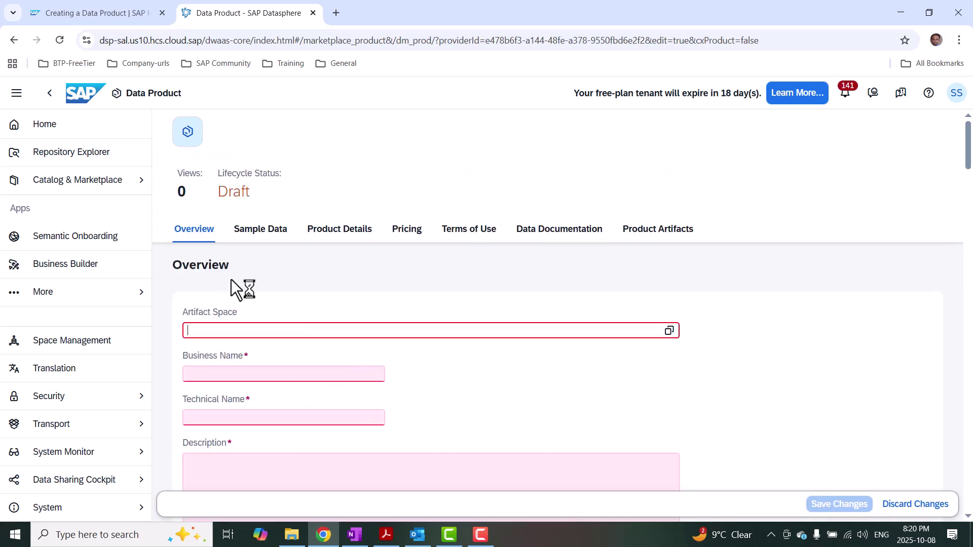
{"action": "left_click", "coordinate": [669, 330]}
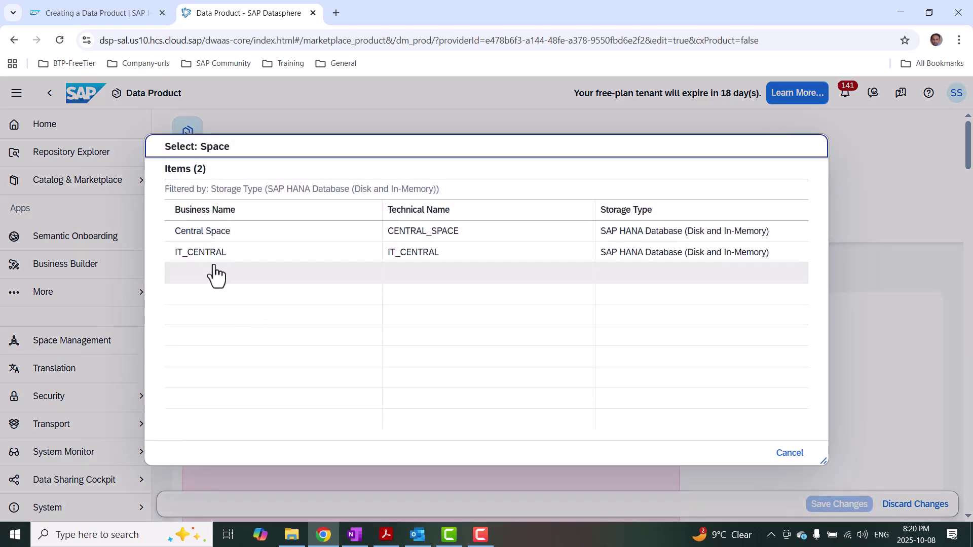
{"action": "left_click", "coordinate": [209, 256]}
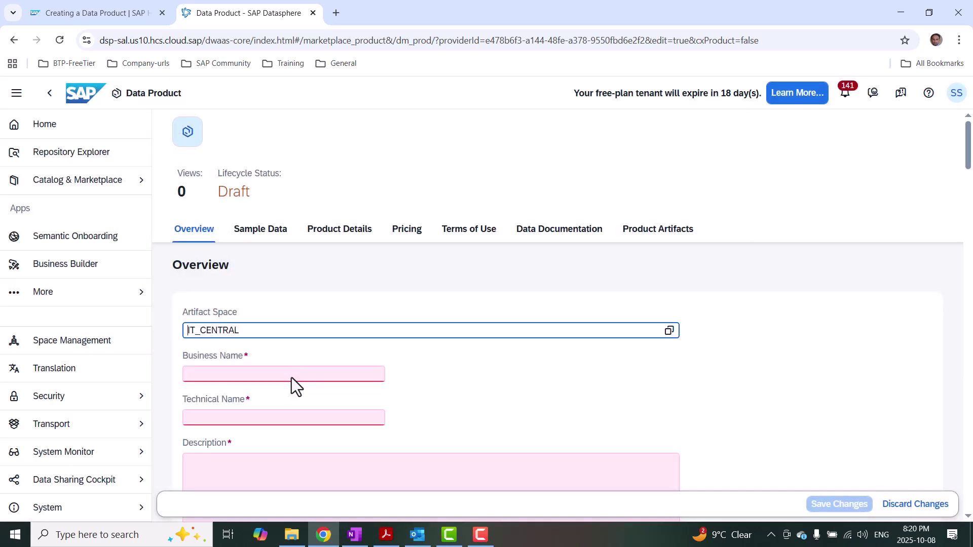
Set the data product's business name to Customers and its description to "Customer Data product"
{"action": "left_click", "coordinate": [291, 375]}
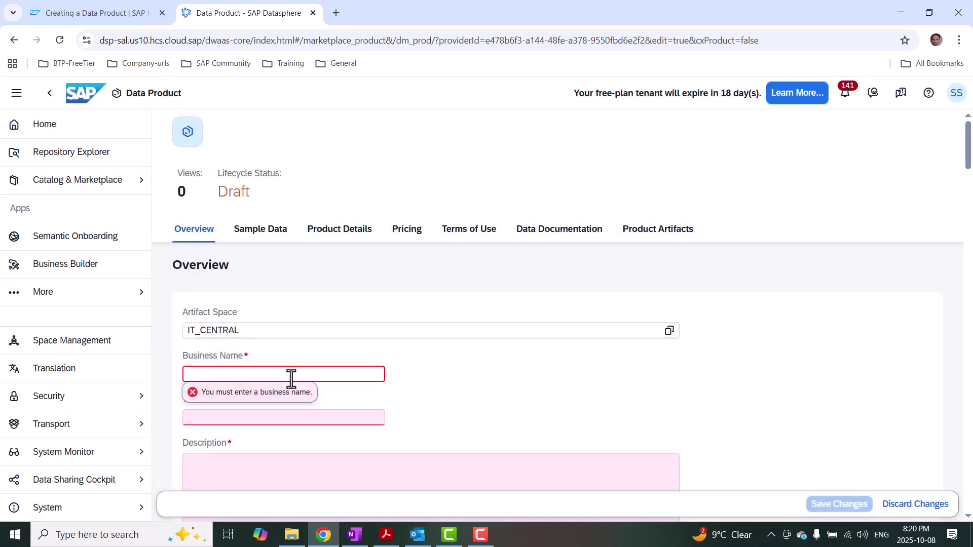
{"action": "type", "text": "Customers"}
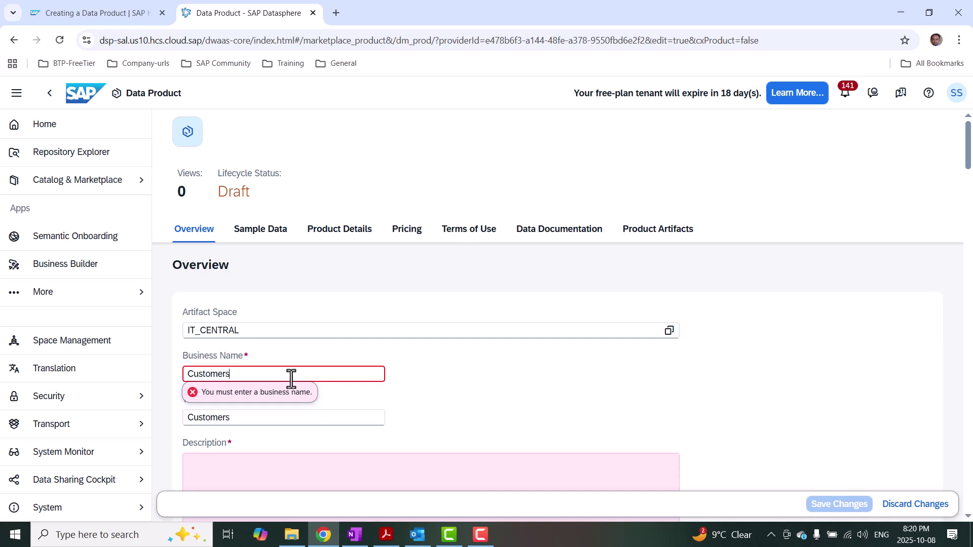
{"action": "left_click", "coordinate": [461, 398]}
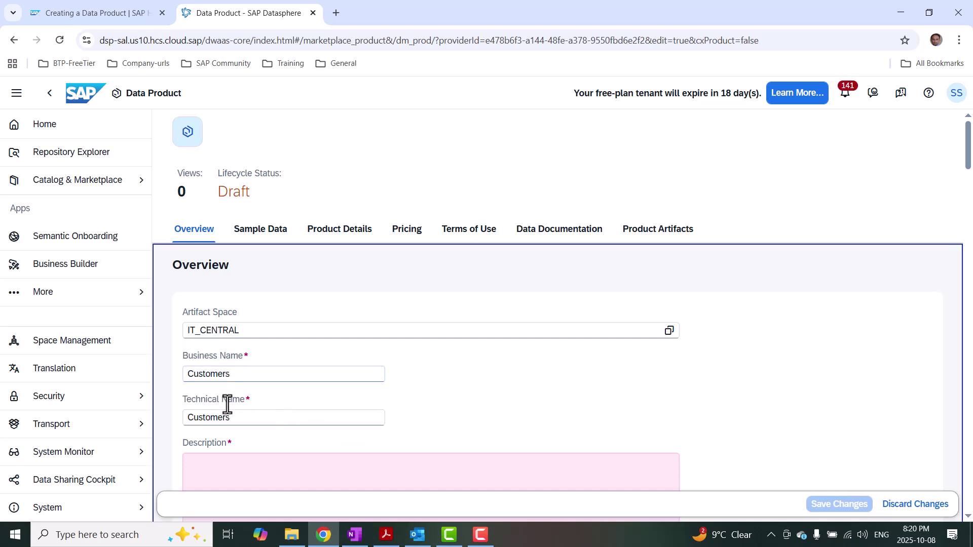
{"action": "scroll", "coordinate": [232, 440], "scroll_direction": "down", "scroll_amount": 1}
{"action": "type", "text": "Customer Data product"}
{"action": "left_click", "coordinate": [742, 364]}
Assign the Public Data Marketplace context in the data product's Product Details section
{"action": "scroll", "coordinate": [742, 364], "scroll_direction": "down", "scroll_amount": 1}
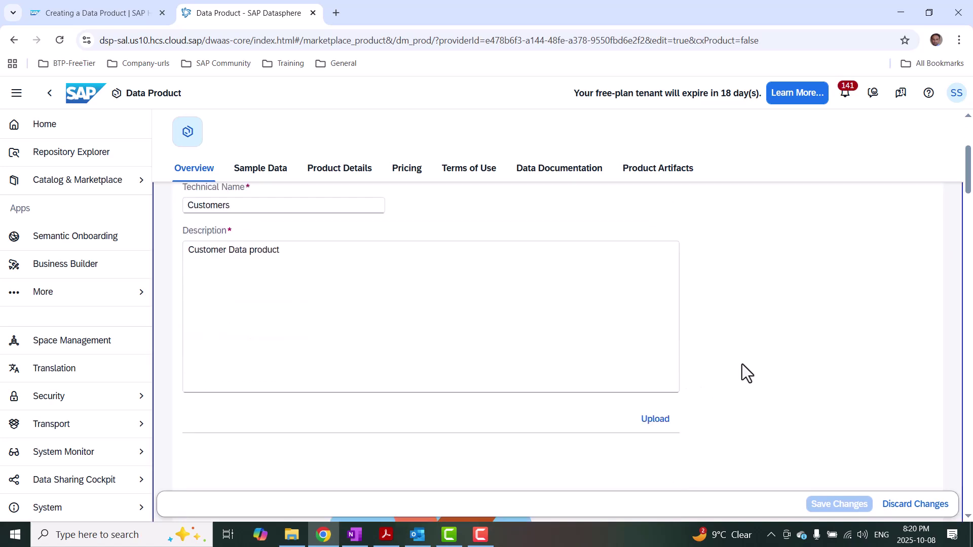
{"action": "scroll", "coordinate": [742, 364], "scroll_direction": "down", "scroll_amount": 2}
{"action": "scroll", "coordinate": [658, 348], "scroll_direction": "up", "scroll_amount": 4}
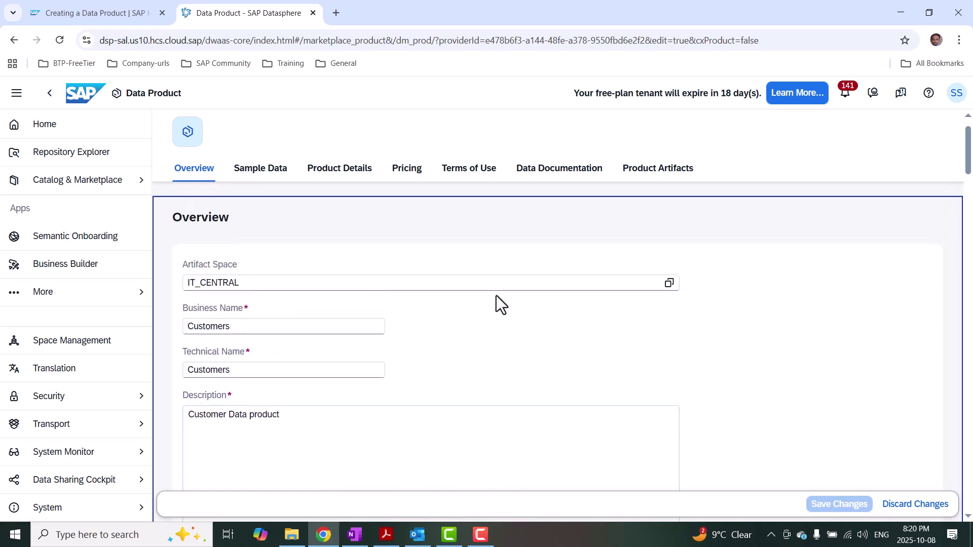
{"action": "scroll", "coordinate": [282, 208], "scroll_direction": "up", "scroll_amount": 2}
{"action": "left_click", "coordinate": [257, 230]}
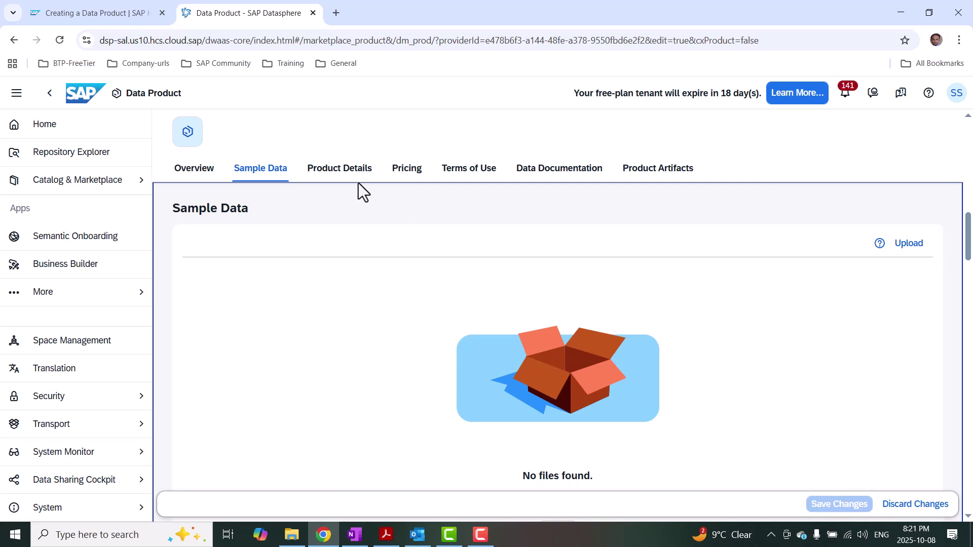
{"action": "left_click", "coordinate": [350, 173]}
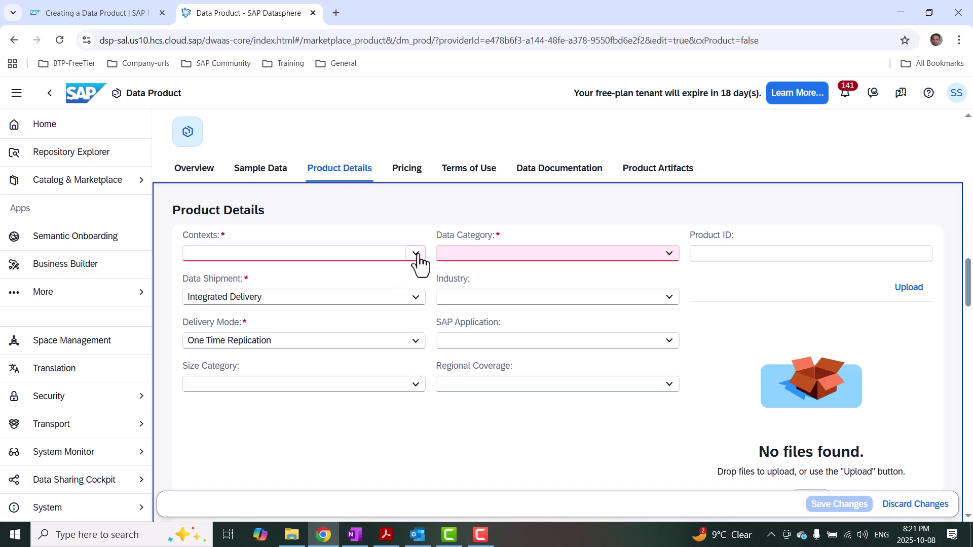
{"action": "left_click", "coordinate": [417, 256]}
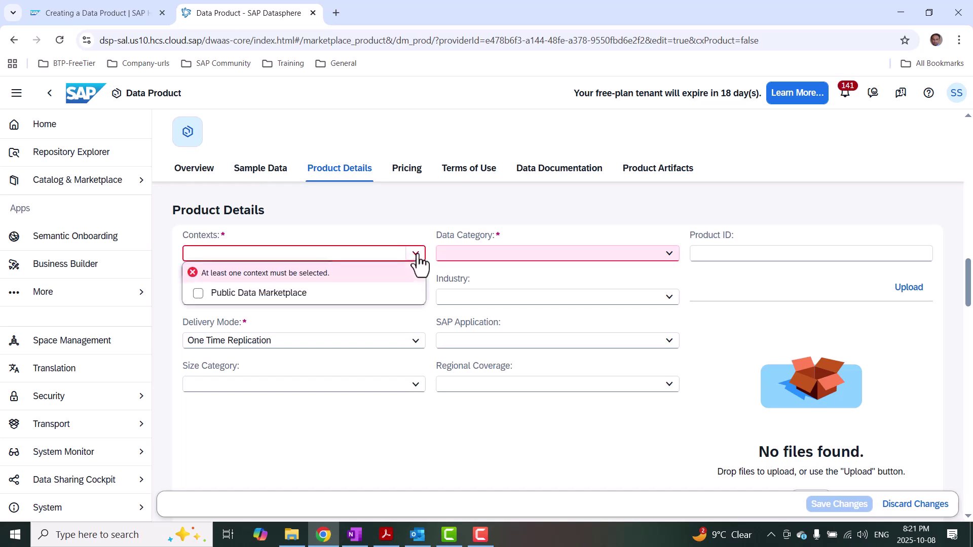
{"action": "left_click", "coordinate": [197, 296]}
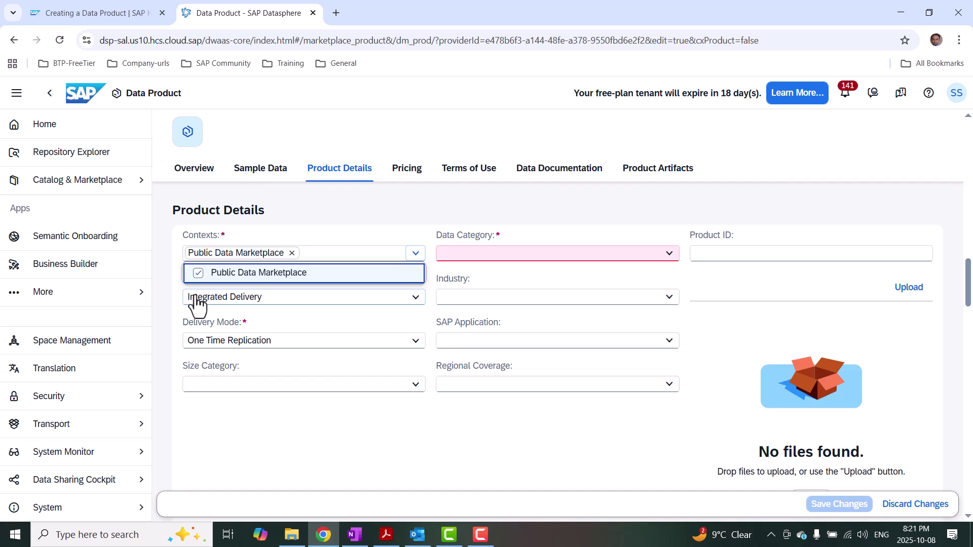
{"action": "left_click", "coordinate": [319, 225]}
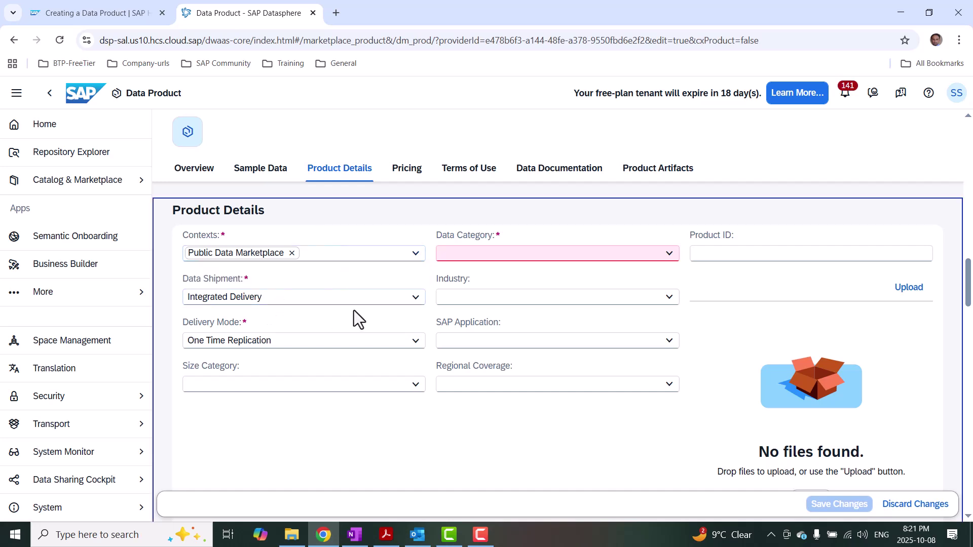
Choose Integrated Delivery as the data shipment and One Time Replication as the delivery mode in Product Details
{"action": "left_click", "coordinate": [416, 297]}
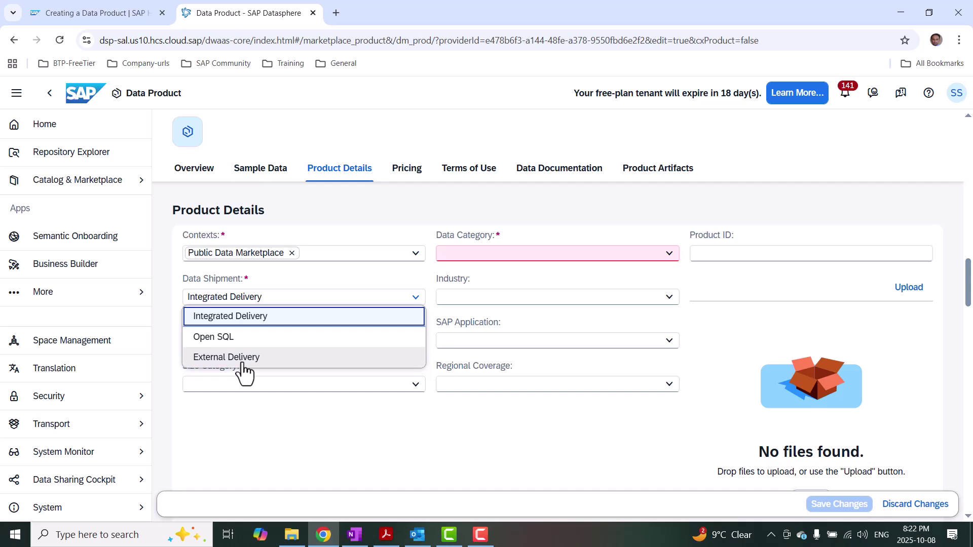
{"action": "left_click", "coordinate": [254, 316]}
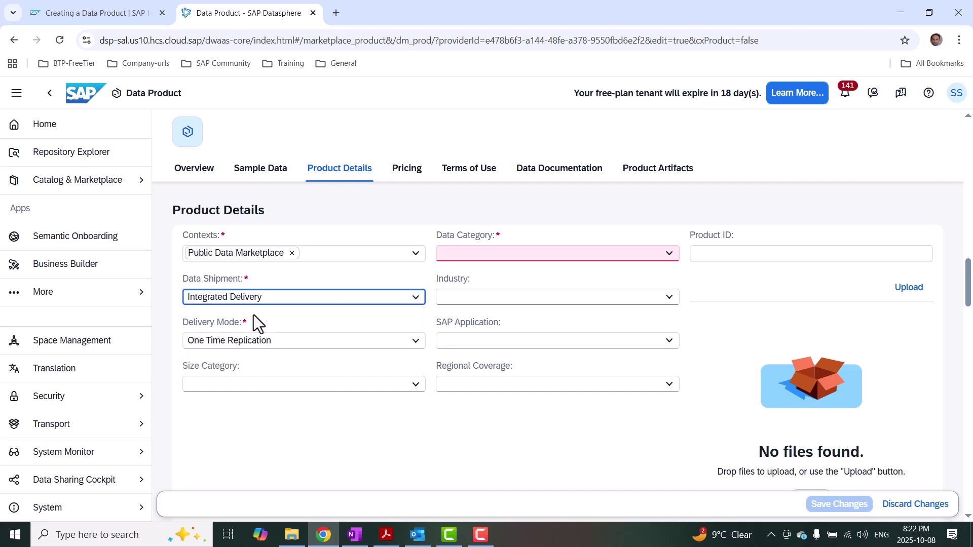
{"action": "left_click", "coordinate": [415, 342]}
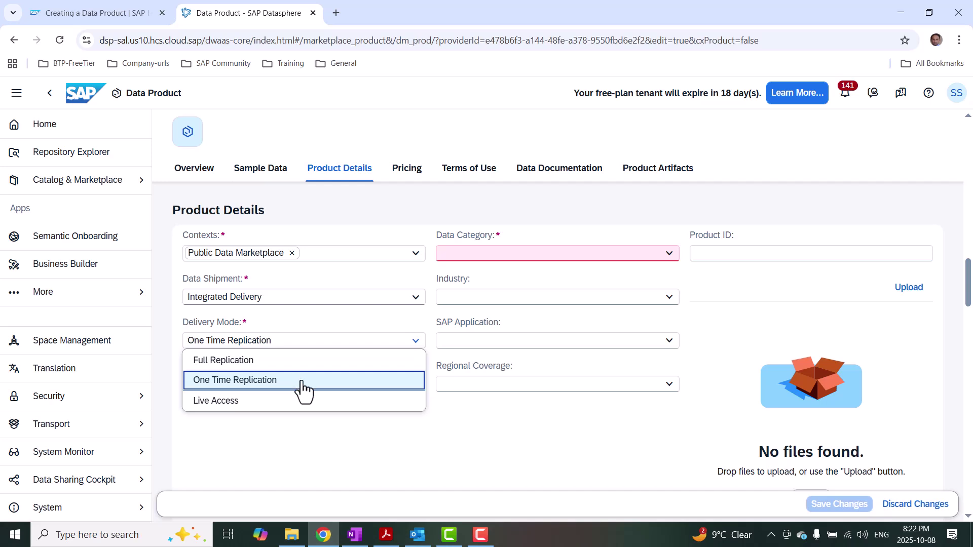
{"action": "left_click", "coordinate": [246, 363]}
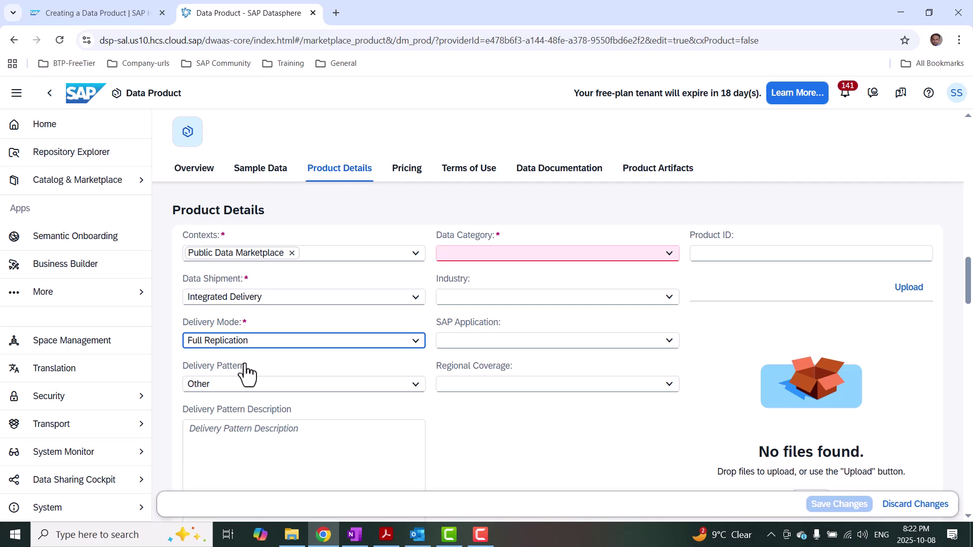
{"action": "left_click", "coordinate": [415, 341]}
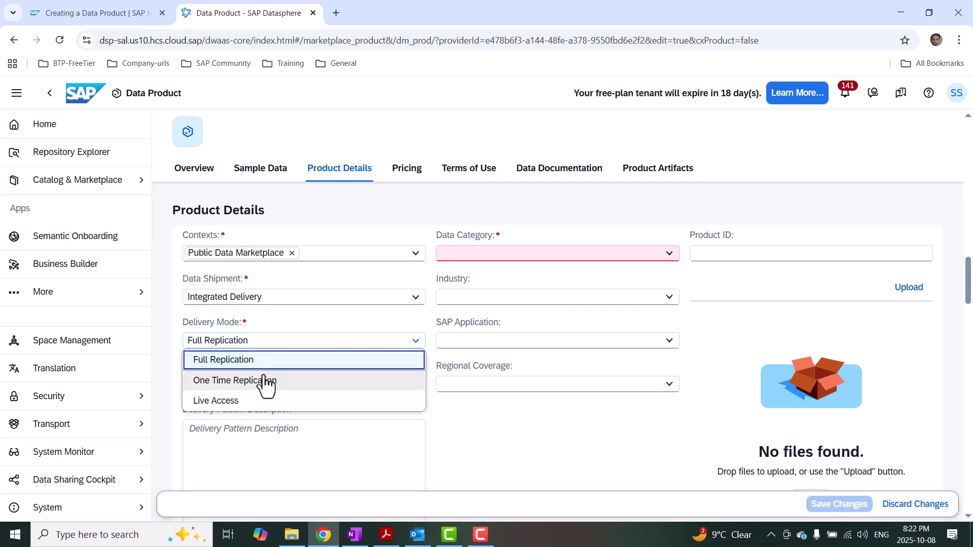
{"action": "left_click", "coordinate": [261, 381]}
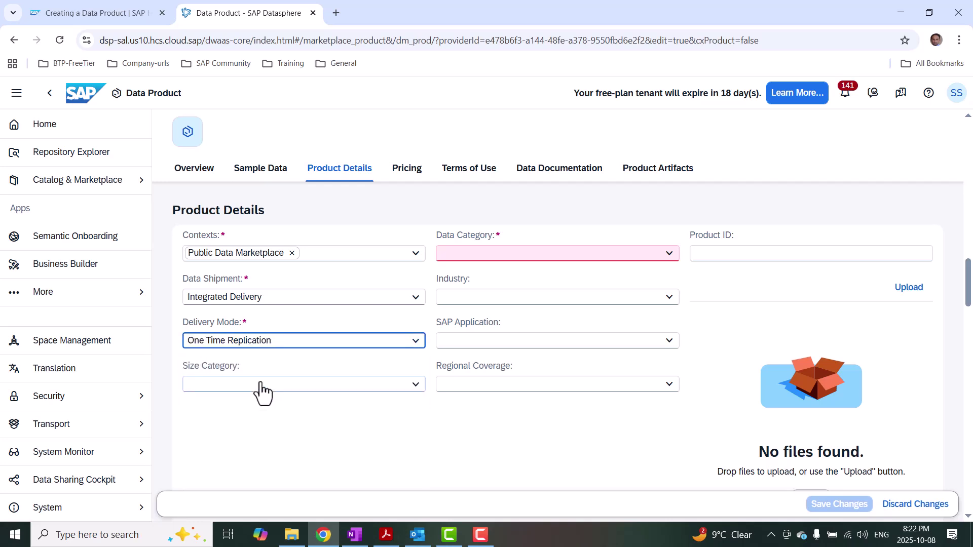
Set the size category to S and assign Benchmarking Data as the data category
{"action": "left_click", "coordinate": [416, 385]}
{"action": "left_click", "coordinate": [293, 218]}
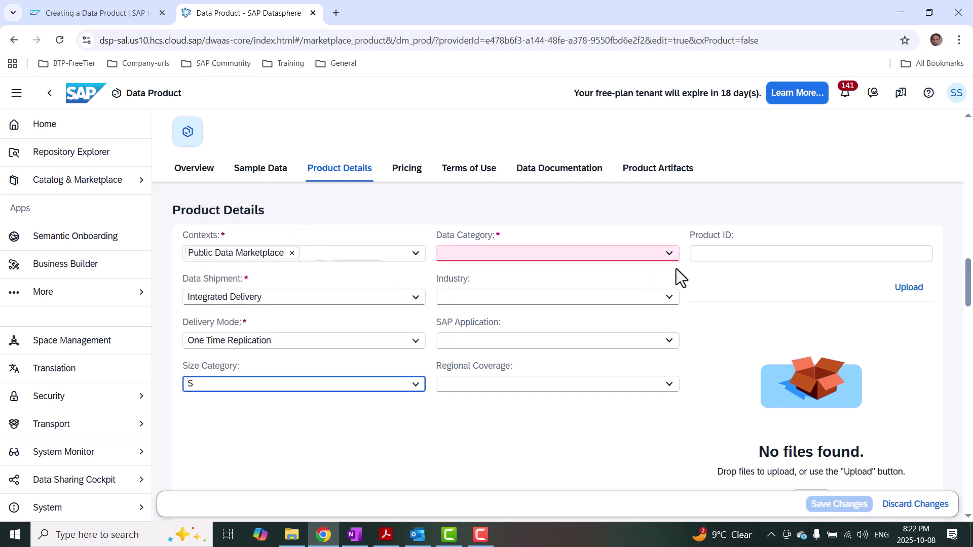
{"action": "left_click", "coordinate": [669, 256]}
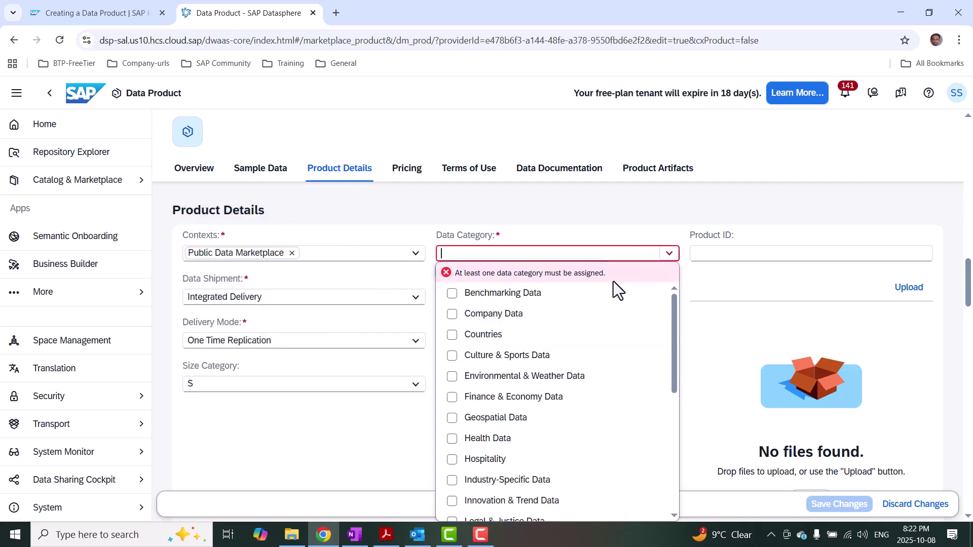
{"action": "left_click", "coordinate": [452, 294]}
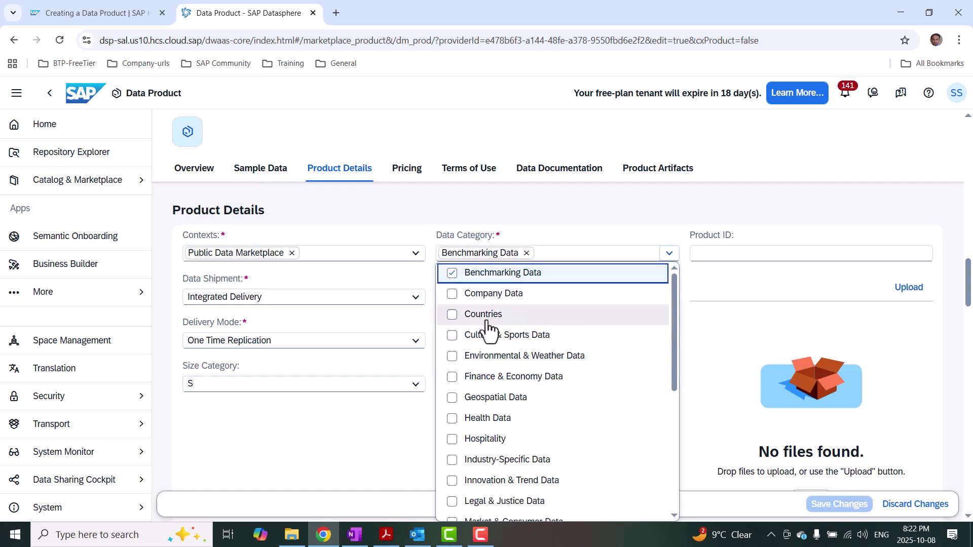
{"action": "left_click", "coordinate": [397, 423]}
Assign Discrete Industries:High Tech as the data product's industry
{"action": "left_click", "coordinate": [668, 298]}
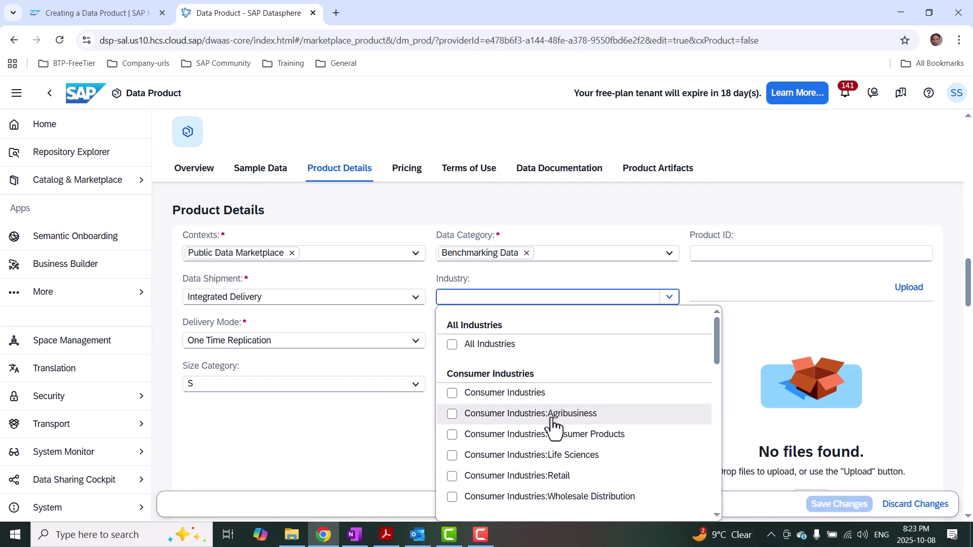
{"action": "scroll", "coordinate": [543, 425], "scroll_direction": "down", "scroll_amount": 4}
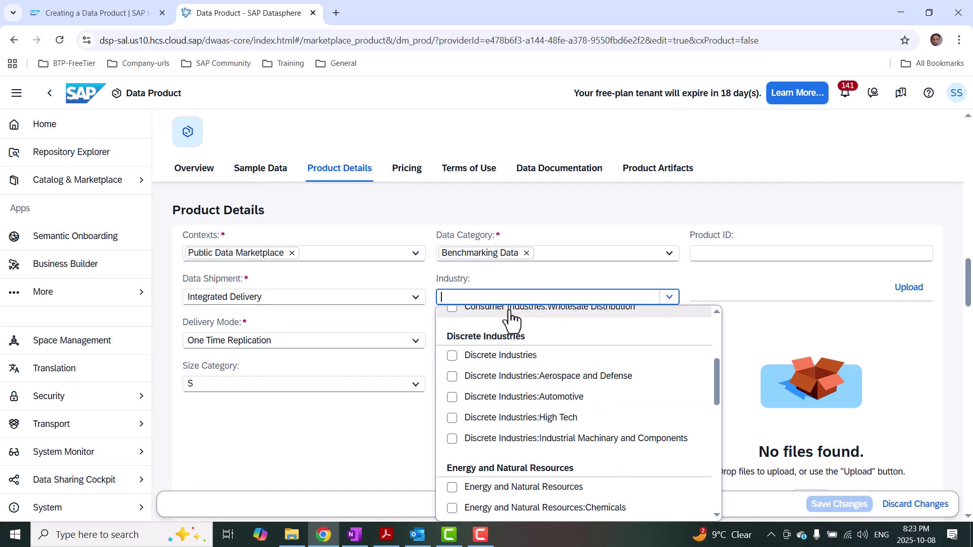
{"action": "type", "text": "high"}
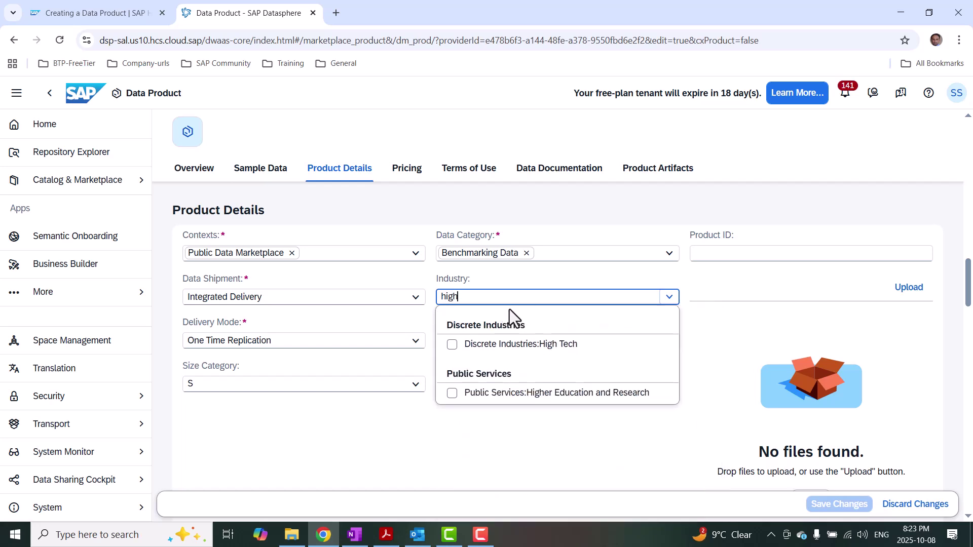
{"action": "left_click", "coordinate": [453, 347]}
{"action": "left_click", "coordinate": [410, 453]}
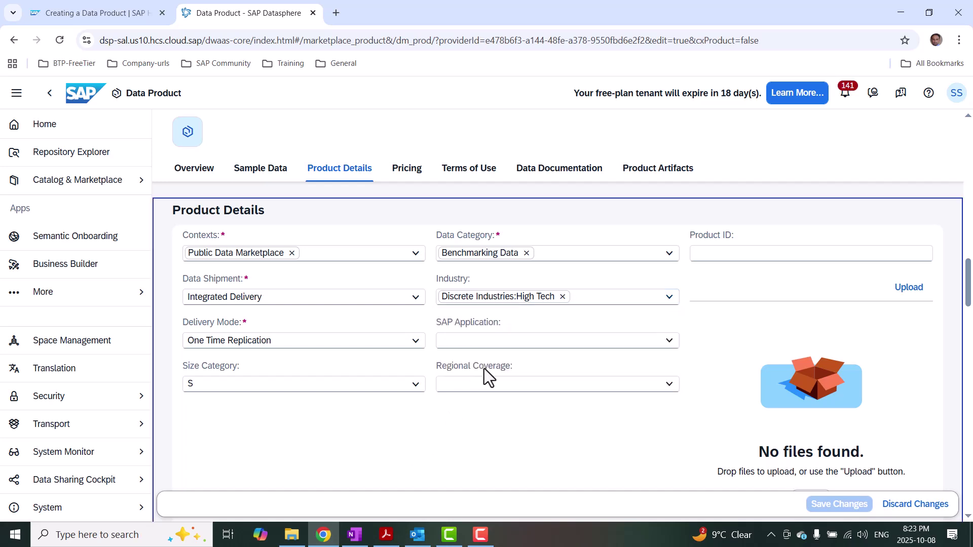
Assign Business Technology Platform and Business Technology Platform:Analytics as the data product's SAP applications
{"action": "left_click", "coordinate": [556, 341]}
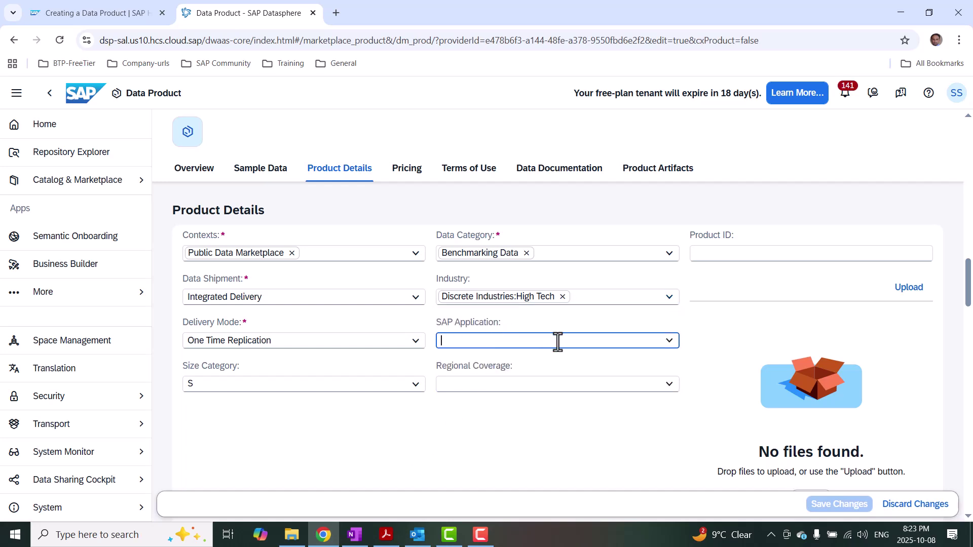
{"action": "left_click", "coordinate": [664, 343]}
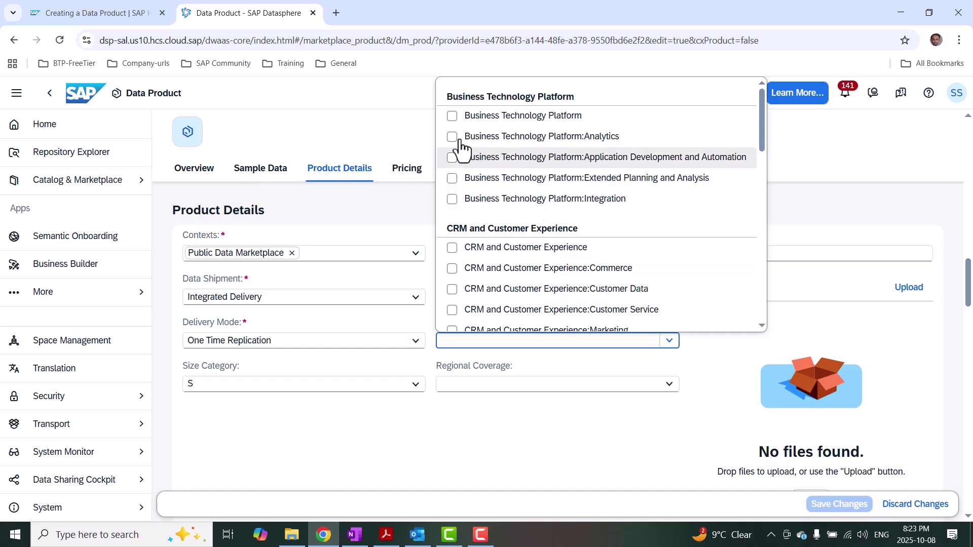
{"action": "left_click", "coordinate": [450, 116]}
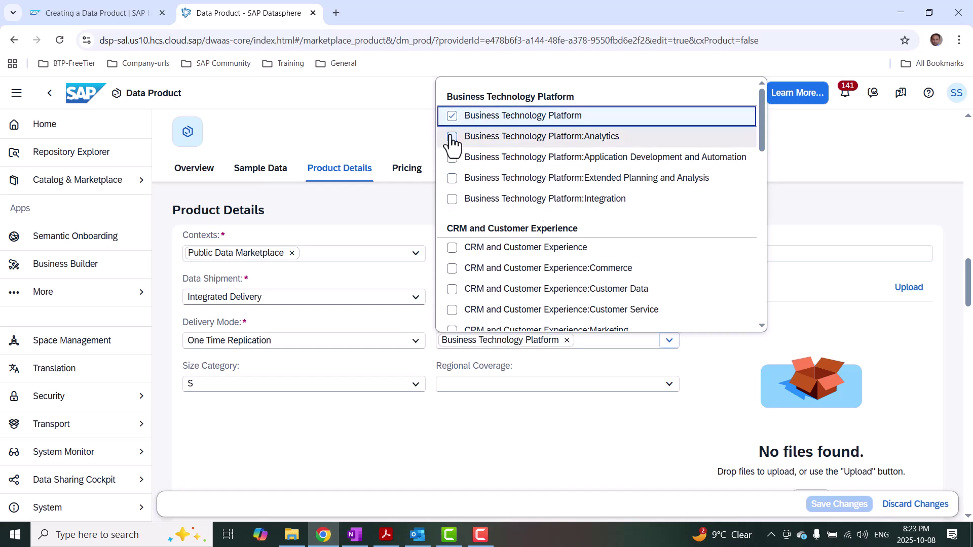
{"action": "key", "text": "space"}
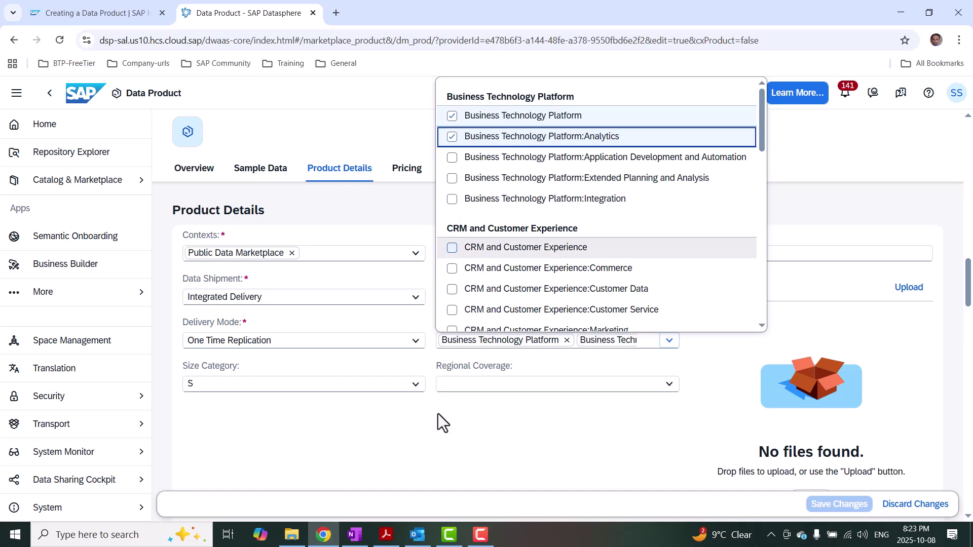
{"action": "left_click", "coordinate": [464, 445]}
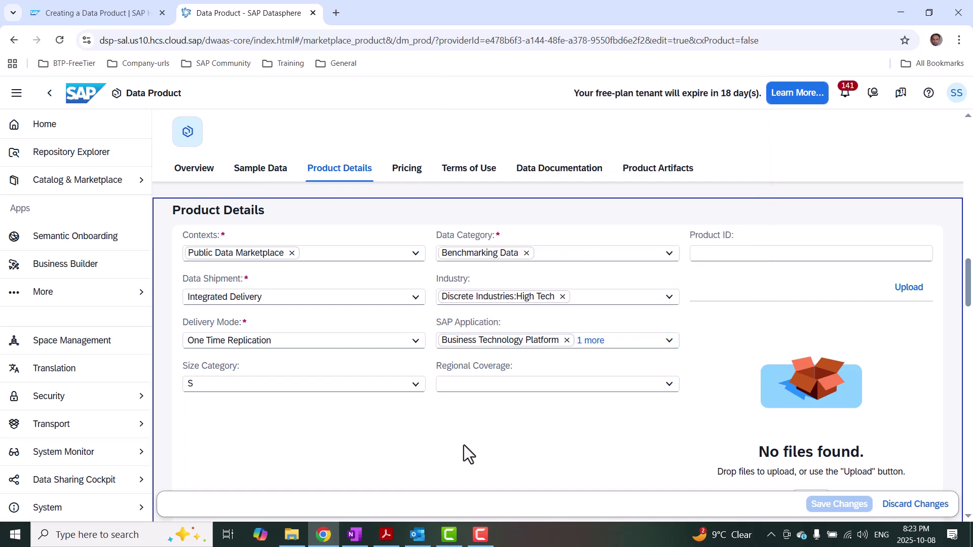
Set the data product's regional coverage to Canada and United States
{"action": "left_click", "coordinate": [670, 385]}
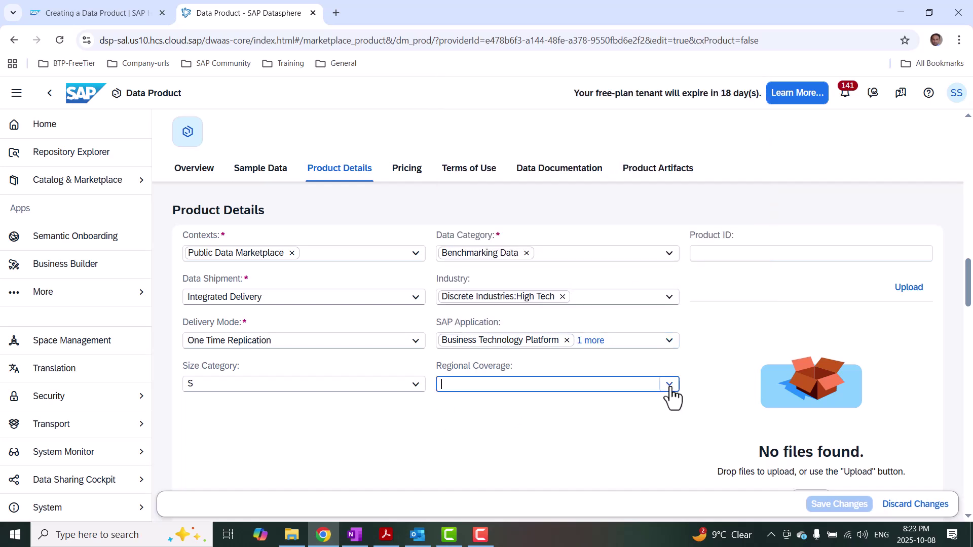
{"action": "left_click", "coordinate": [669, 384]}
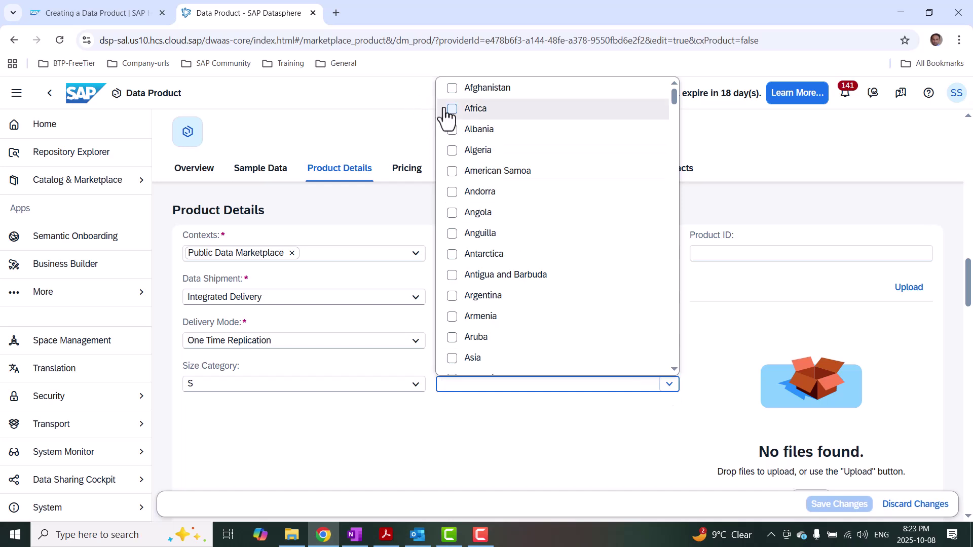
{"action": "type", "text": "C"}
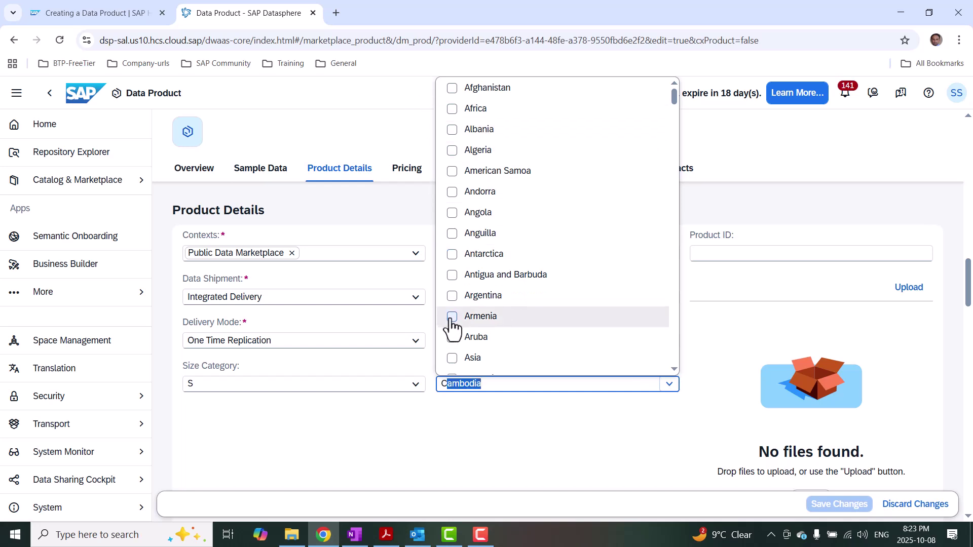
{"action": "type", "text": "ana"}
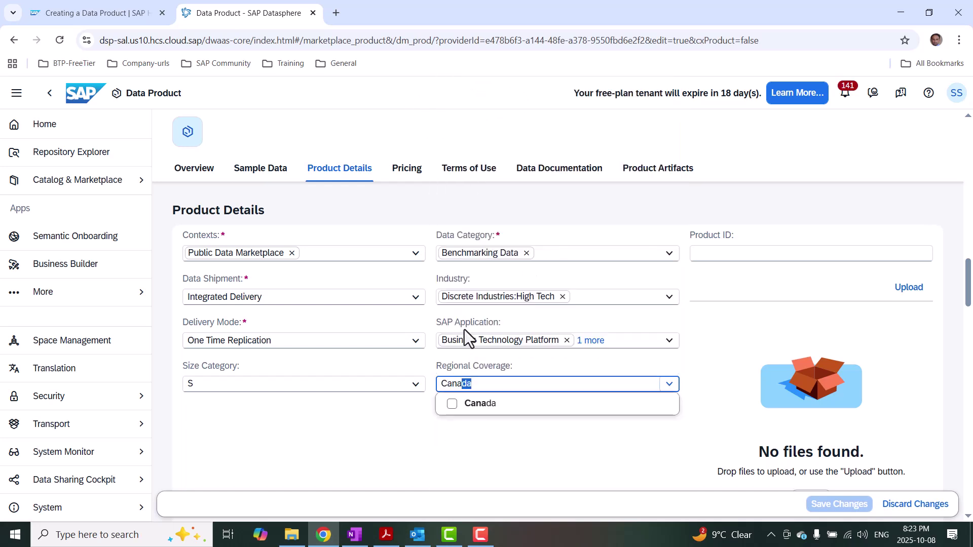
{"action": "left_click", "coordinate": [522, 406]}
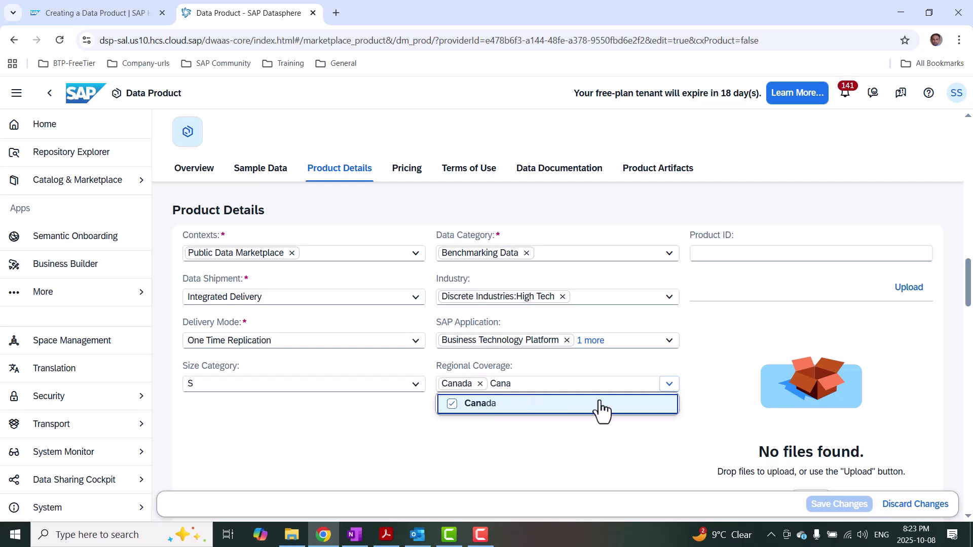
{"action": "left_click", "coordinate": [666, 384]}
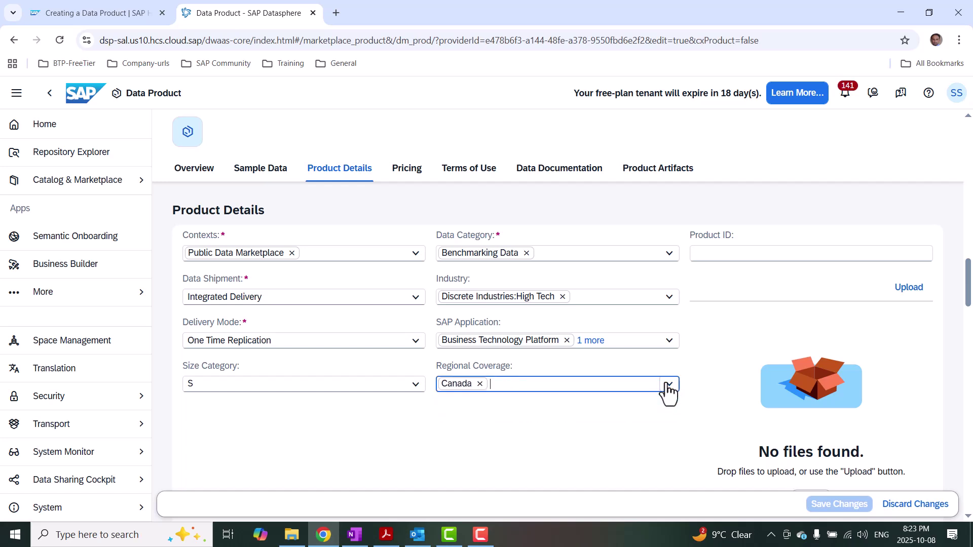
{"action": "type", "text": "United Arab Emirates"}
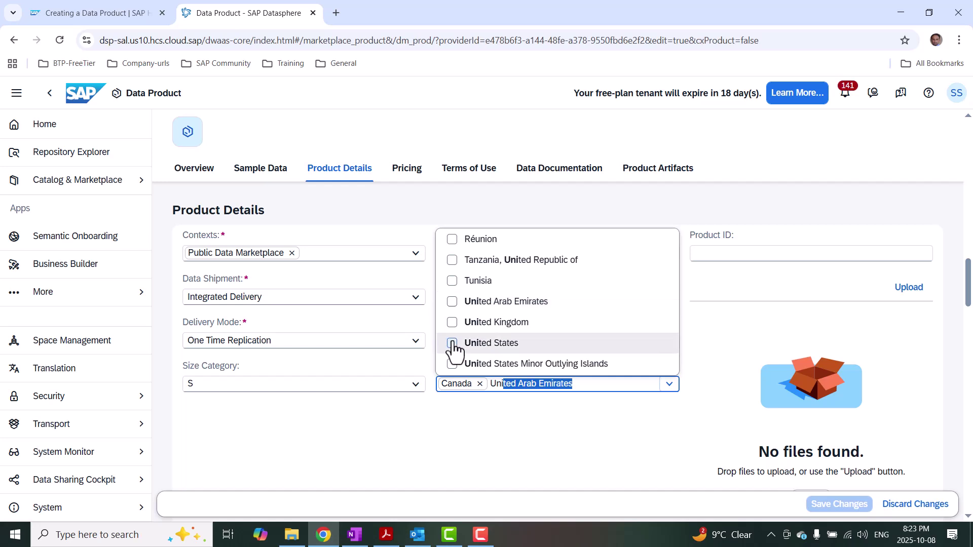
{"action": "left_click", "coordinate": [451, 343]}
{"action": "left_click", "coordinate": [513, 430]}
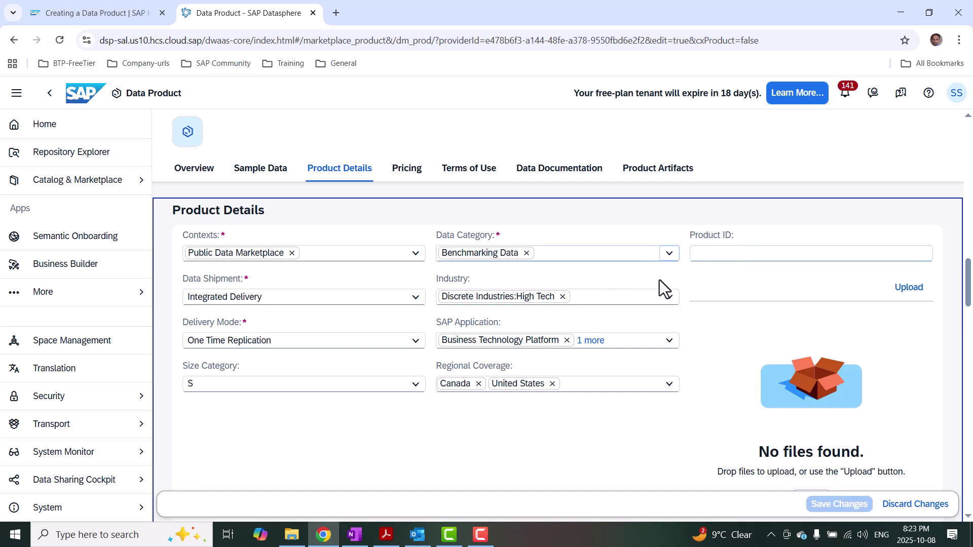
Enter PRCUST1 as the product ID and check over the Product Details section
{"action": "left_click", "coordinate": [722, 252]}
{"action": "type", "text": "PRCUST1"}
{"action": "scroll", "coordinate": [811, 431], "scroll_direction": "down", "scroll_amount": 2}
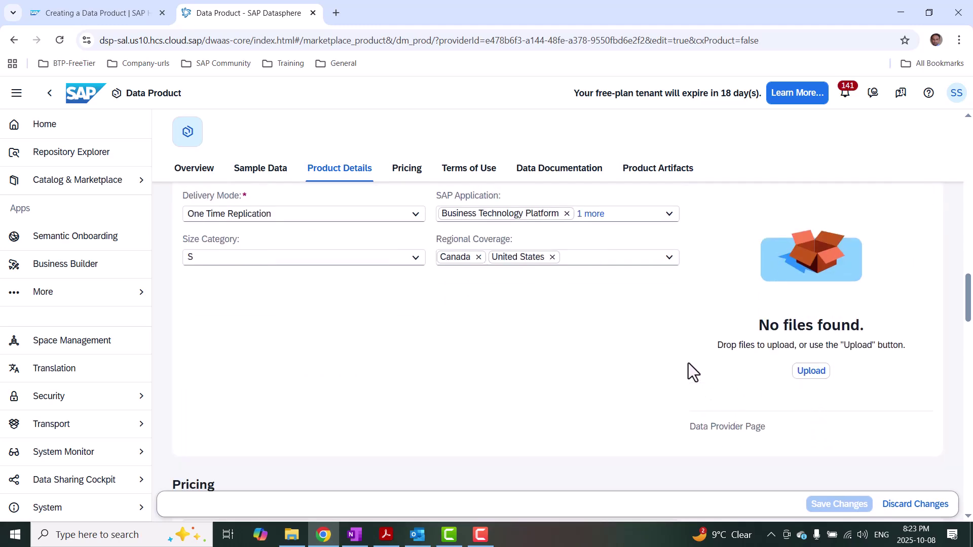
{"action": "scroll", "coordinate": [474, 278], "scroll_direction": "up", "scroll_amount": 6}
{"action": "left_click", "coordinate": [355, 175]}
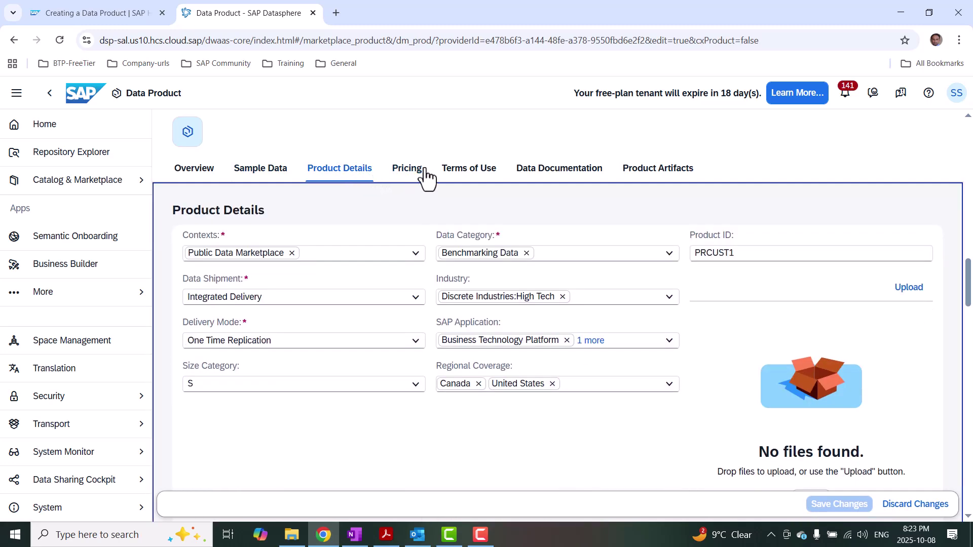
Set the contract type in the Pricing section to Free
{"action": "left_click", "coordinate": [408, 175]}
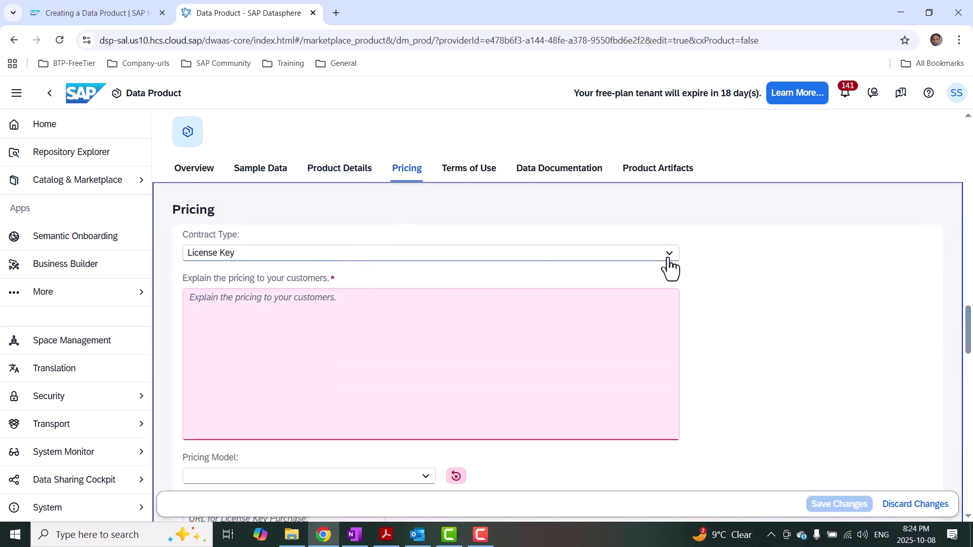
{"action": "left_click", "coordinate": [675, 257]}
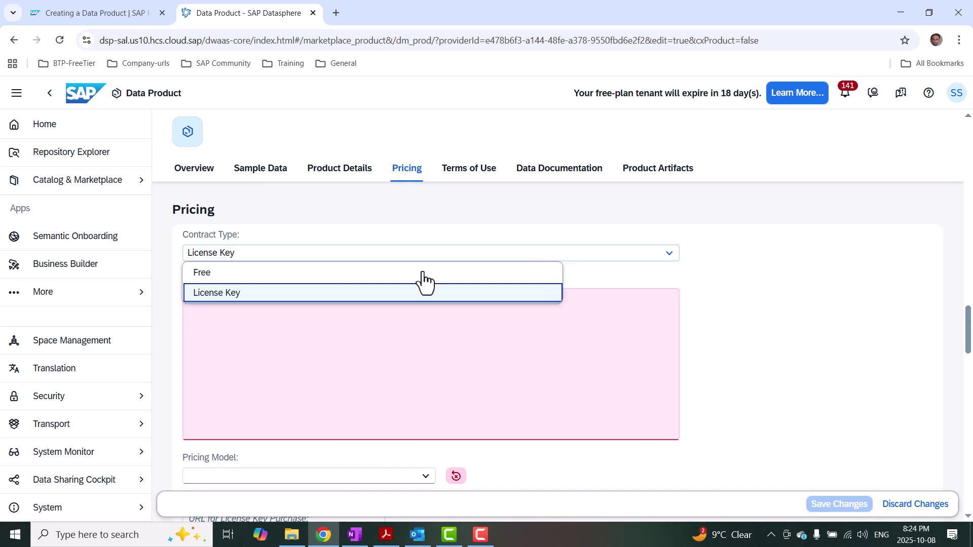
{"action": "left_click", "coordinate": [203, 276]}
Enter "Free, can be downloaded." as the legal description in the Terms of Use section
{"action": "left_click", "coordinate": [232, 365]}
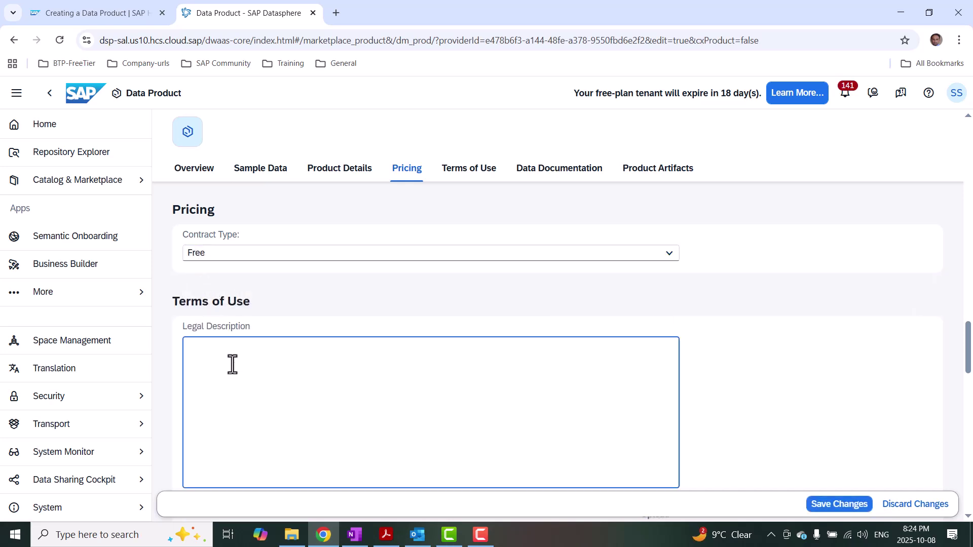
{"action": "type", "text": "Free"}
{"action": "type", "text": ", down"}
{"action": "type", "text": "n be"}
{"action": "type", "text": " downloaded"}
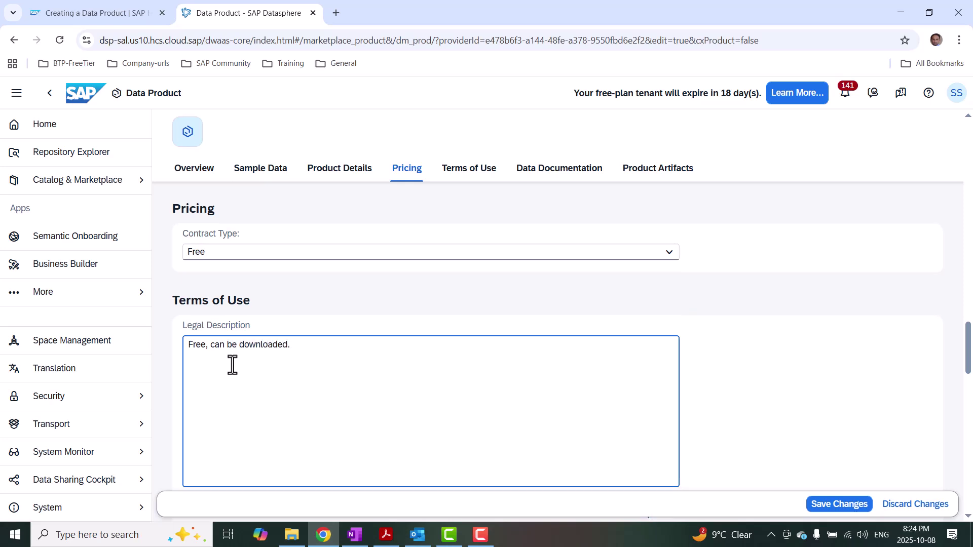
Add the GV_CUSTOMER view to the data product's Product Artifacts
{"action": "scroll", "coordinate": [236, 368], "scroll_direction": "down", "scroll_amount": 4}
{"action": "left_click", "coordinate": [493, 167]}
{"action": "left_click", "coordinate": [540, 171]}
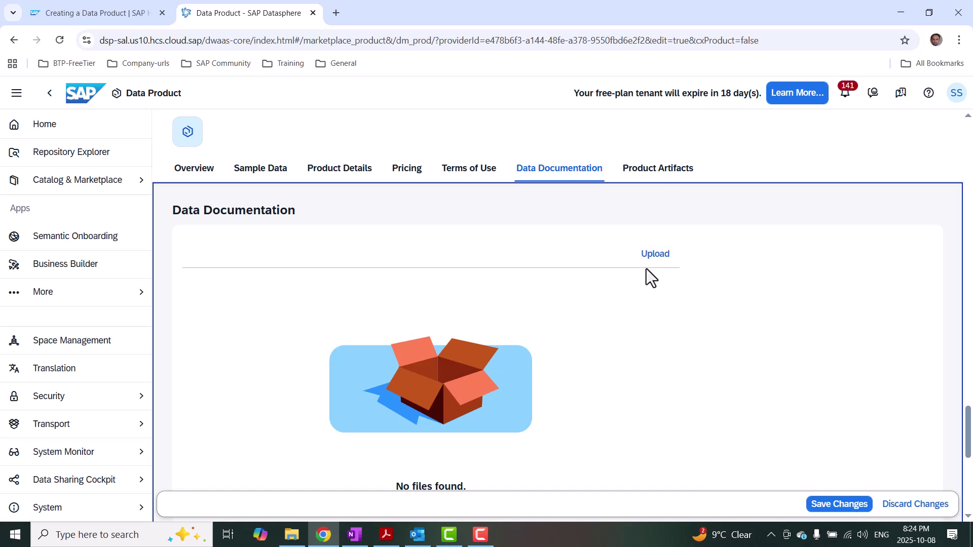
{"action": "left_click", "coordinate": [654, 172]}
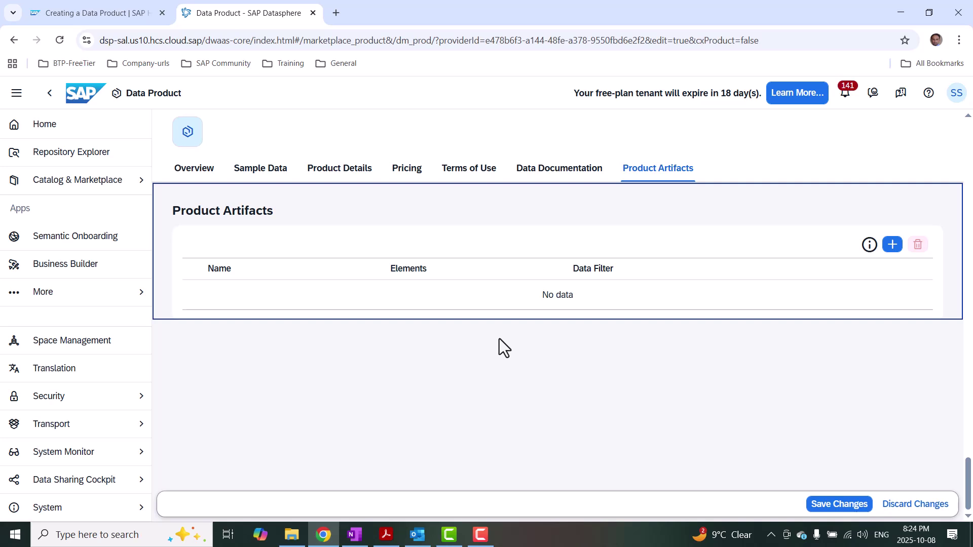
{"action": "left_click", "coordinate": [892, 245]}
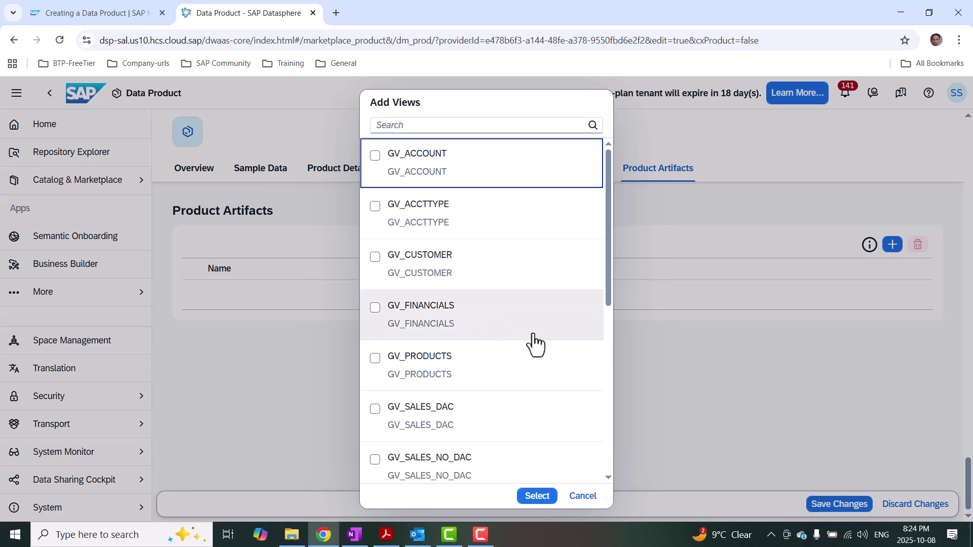
{"action": "scroll", "coordinate": [532, 343], "scroll_direction": "down", "scroll_amount": 4}
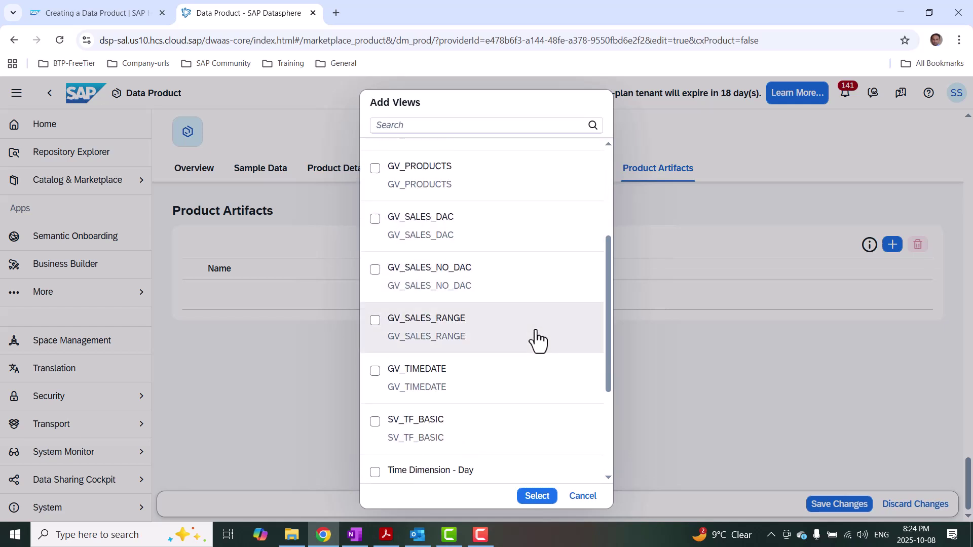
{"action": "scroll", "coordinate": [537, 340], "scroll_direction": "down", "scroll_amount": 3}
{"action": "key", "text": "Home"}
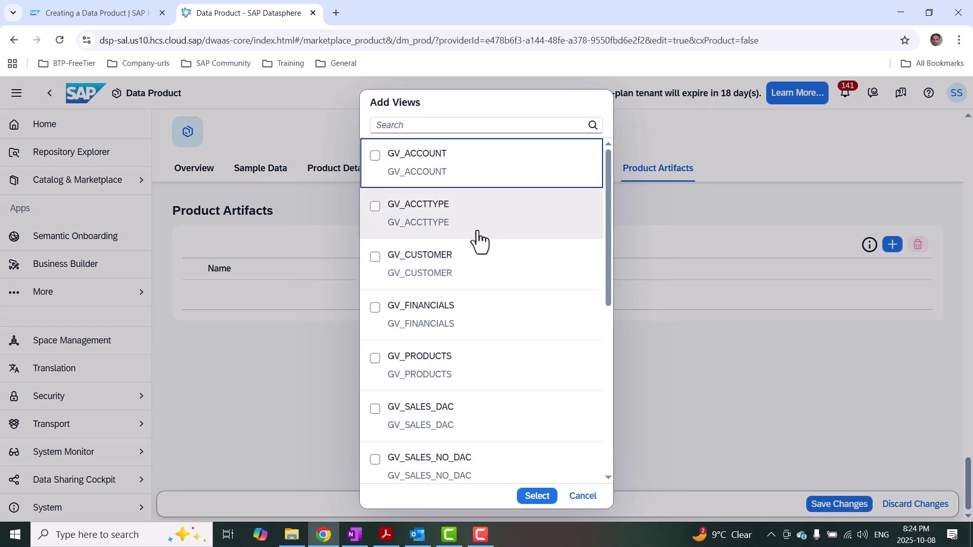
{"action": "left_click", "coordinate": [375, 257]}
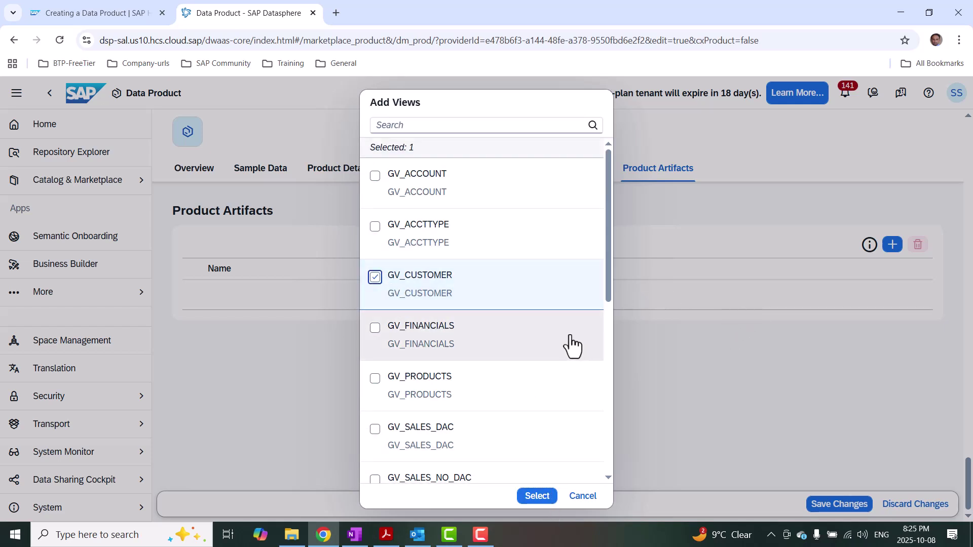
{"action": "left_click", "coordinate": [537, 496]}
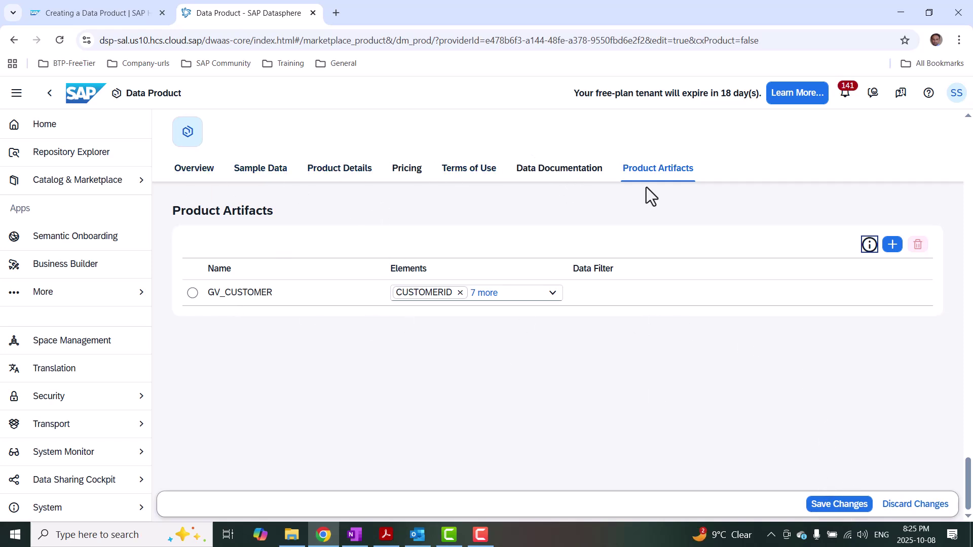
Save the Customers data product and switch its status to Listed
{"action": "left_click", "coordinate": [842, 505]}
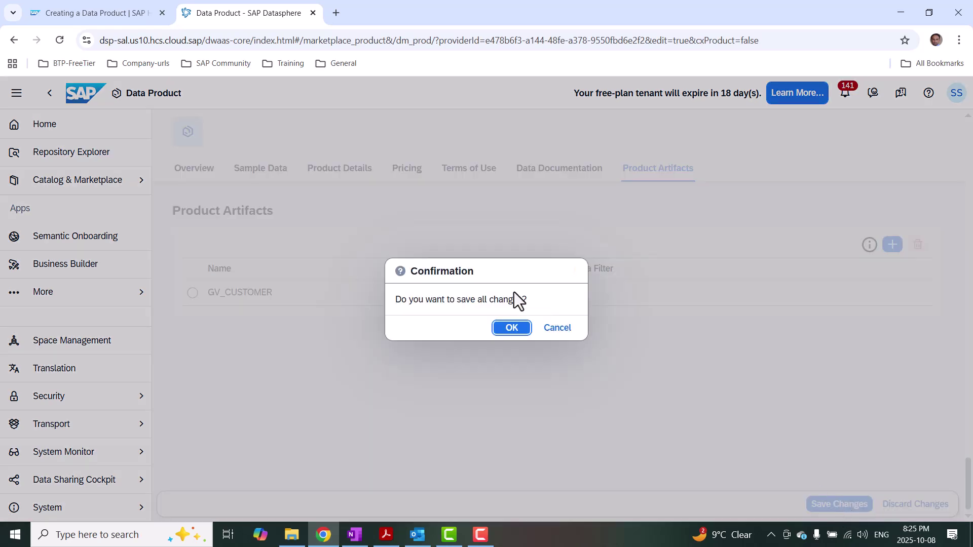
{"action": "left_click", "coordinate": [511, 328]}
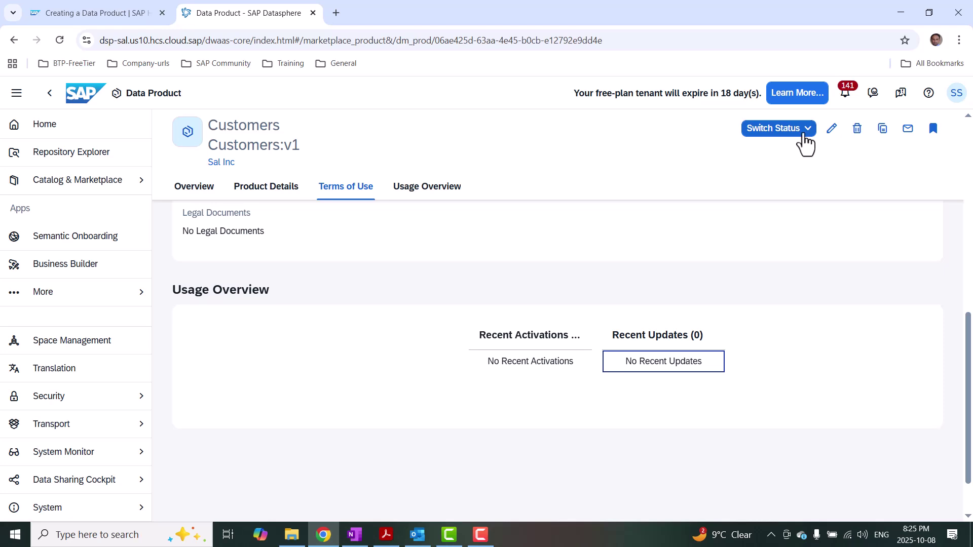
{"action": "left_click", "coordinate": [803, 134]}
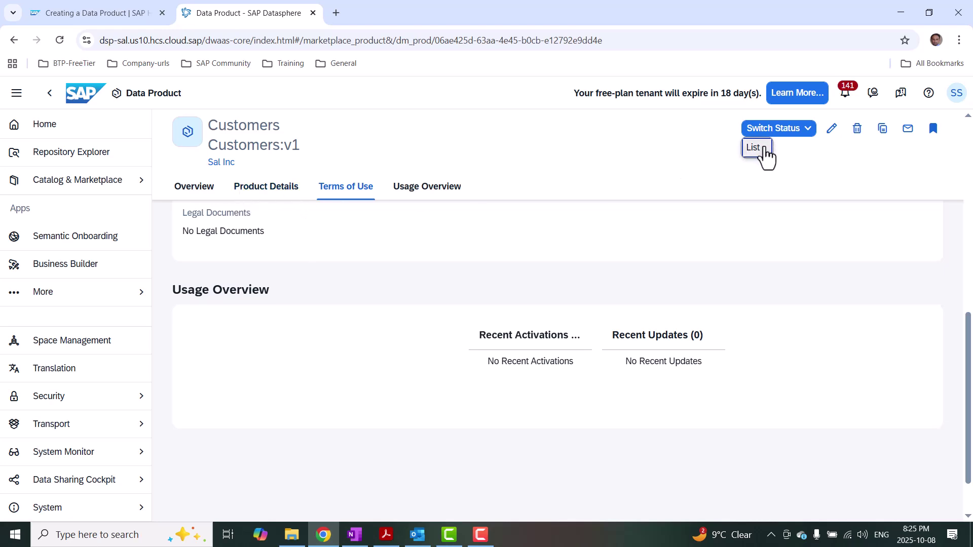
{"action": "left_click", "coordinate": [762, 149]}
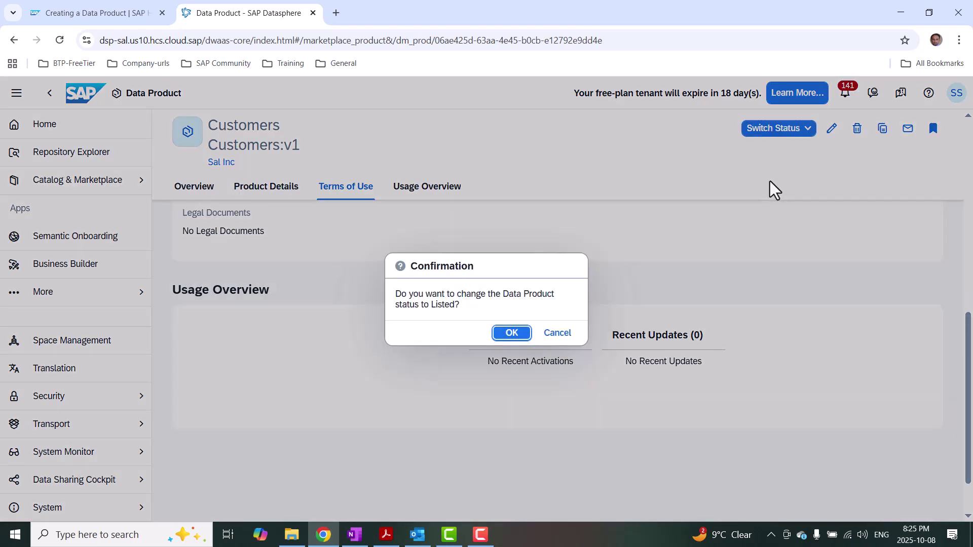
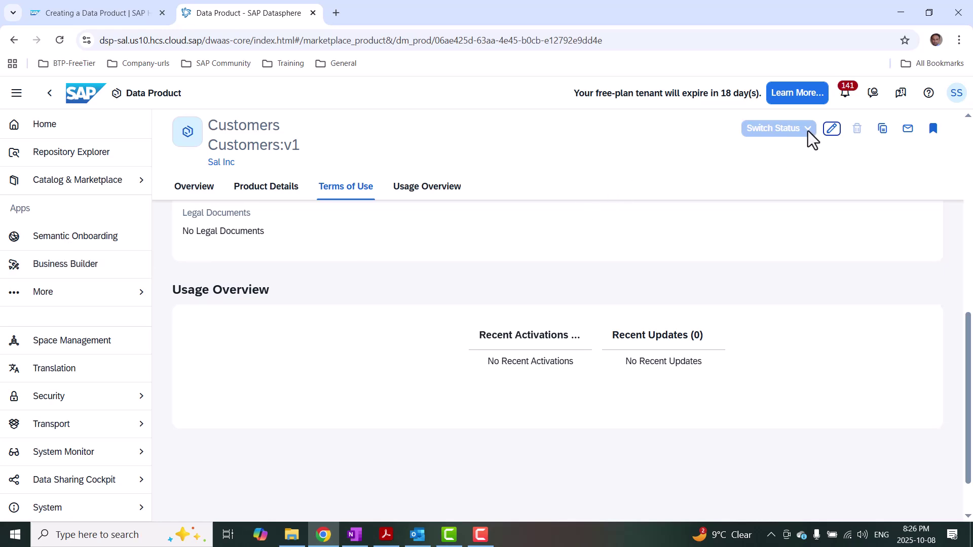
Open the Public Data Marketplace's data products from Semantic Onboarding
{"action": "left_click", "coordinate": [51, 237]}
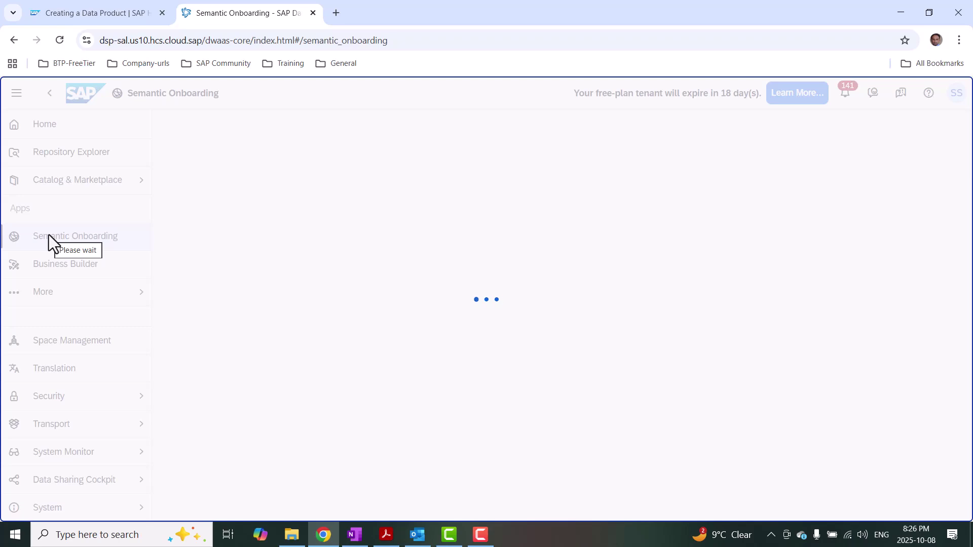
{"action": "scroll", "coordinate": [495, 359], "scroll_direction": "down", "scroll_amount": 4}
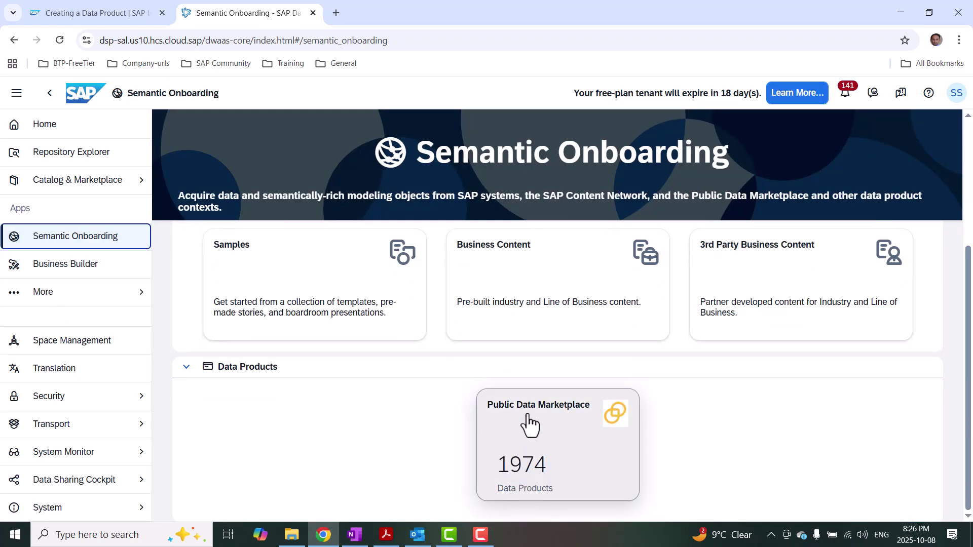
{"action": "left_click", "coordinate": [616, 425]}
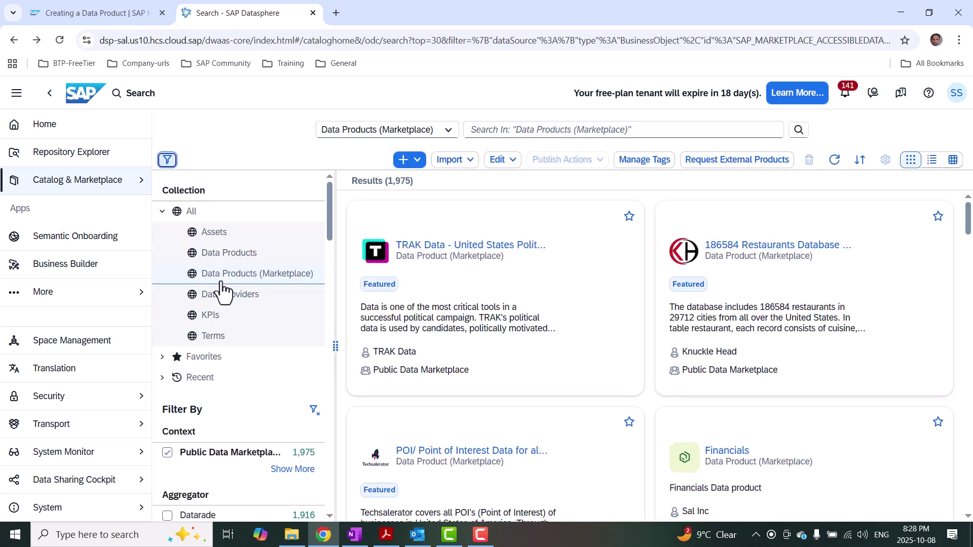
Filter the marketplace data products to the Free contract type
{"action": "scroll", "coordinate": [256, 373], "scroll_direction": "down", "scroll_amount": 1}
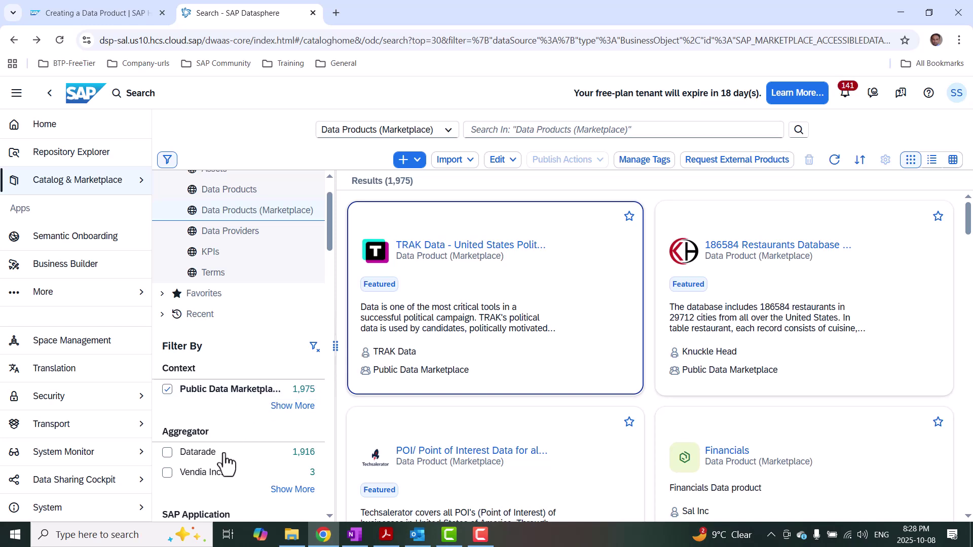
{"action": "scroll", "coordinate": [226, 433], "scroll_direction": "down", "scroll_amount": 4}
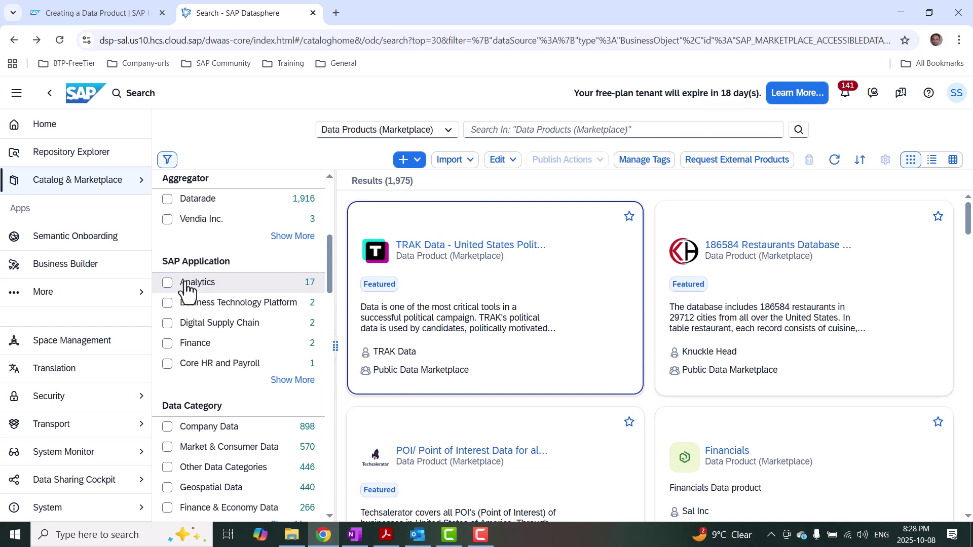
{"action": "scroll", "coordinate": [228, 426], "scroll_direction": "down", "scroll_amount": 1}
{"action": "scroll", "coordinate": [228, 428], "scroll_direction": "down", "scroll_amount": 3}
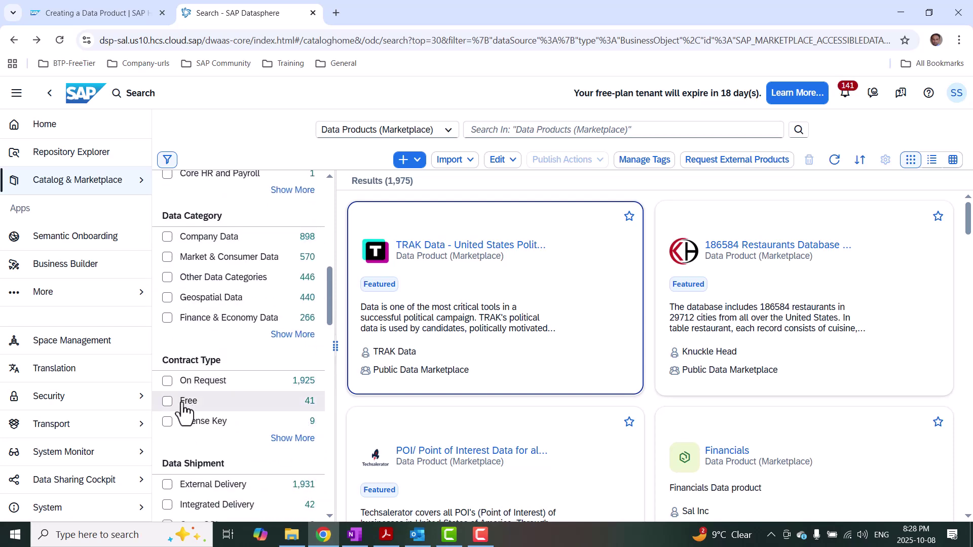
{"action": "left_click", "coordinate": [168, 402]}
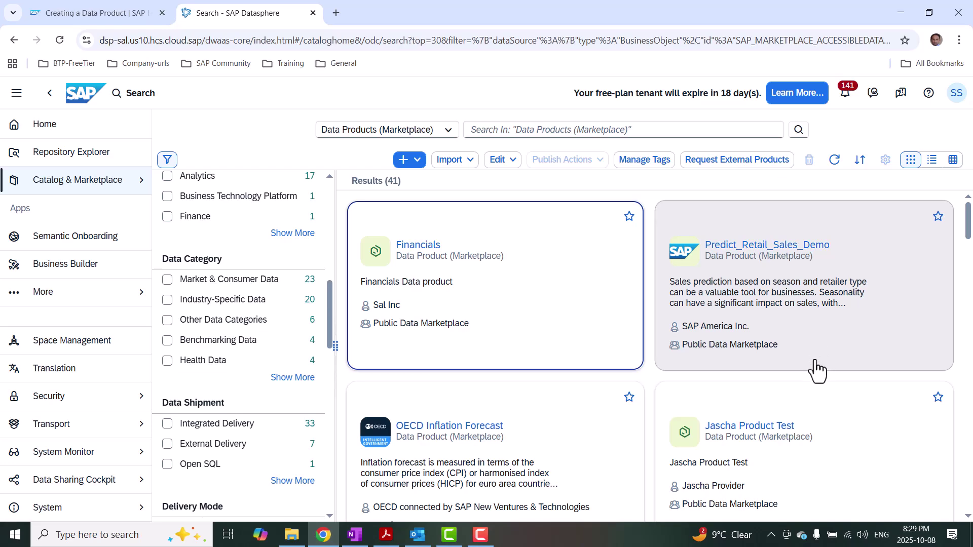
Browse the free marketplace products and view the Customers data product from Sal Inc
{"action": "scroll", "coordinate": [816, 370], "scroll_direction": "down", "scroll_amount": 5}
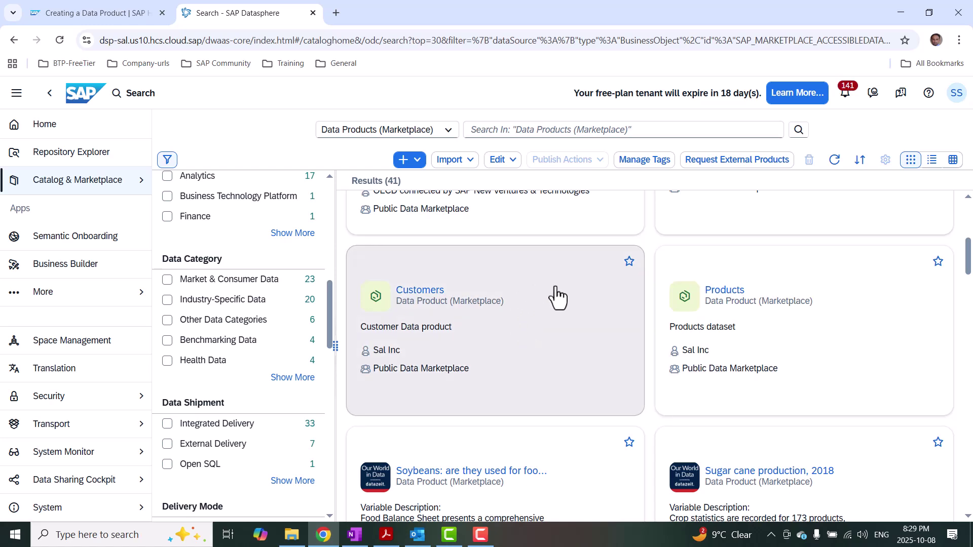
{"action": "left_click", "coordinate": [425, 295]}
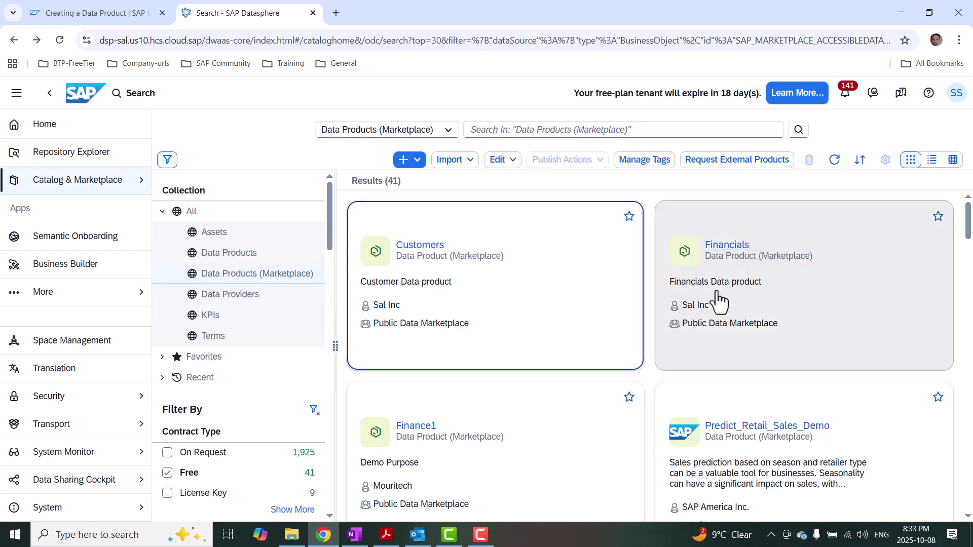
{"action": "scroll", "coordinate": [730, 335], "scroll_direction": "down", "scroll_amount": 8}
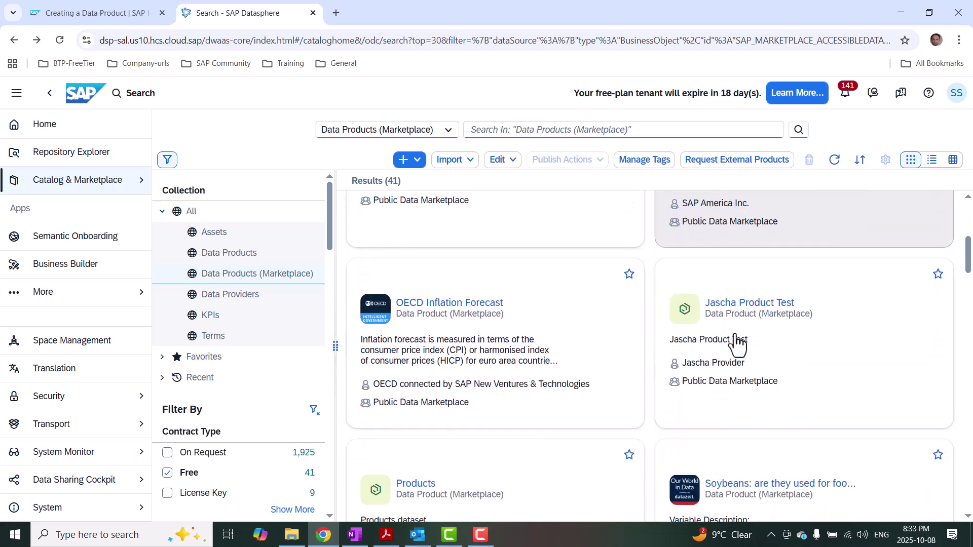
{"action": "scroll", "coordinate": [736, 344], "scroll_direction": "down", "scroll_amount": 3}
{"action": "scroll", "coordinate": [735, 345], "scroll_direction": "up", "scroll_amount": 8}
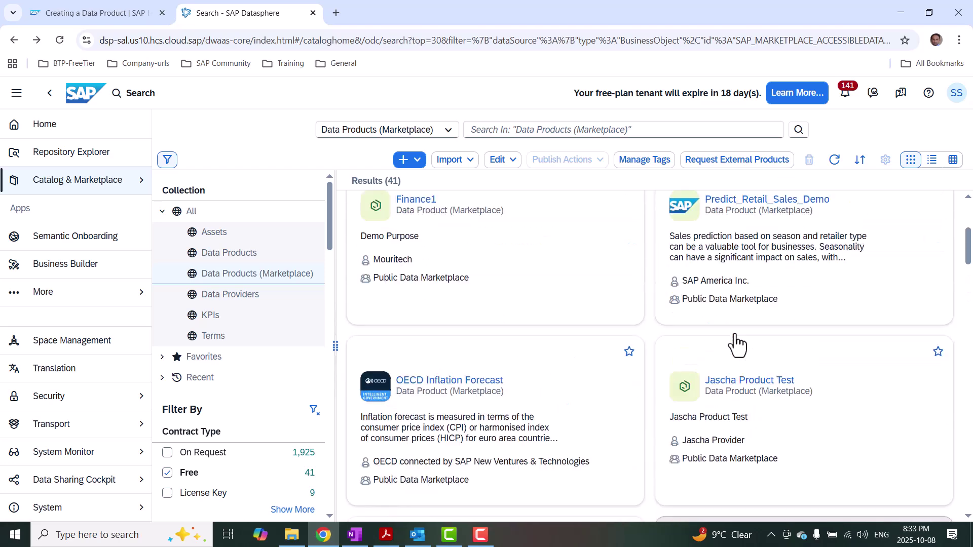
{"action": "scroll", "coordinate": [413, 273], "scroll_direction": "up", "scroll_amount": 1}
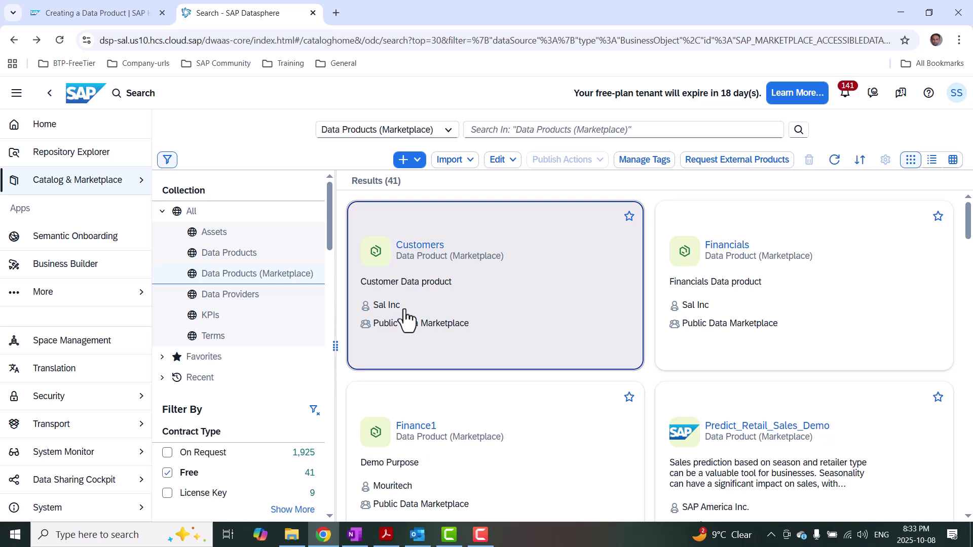
Install the Finance1 data product from Mouritech into the target space CENTRAL_SPACE
{"action": "double_click", "coordinate": [418, 427]}
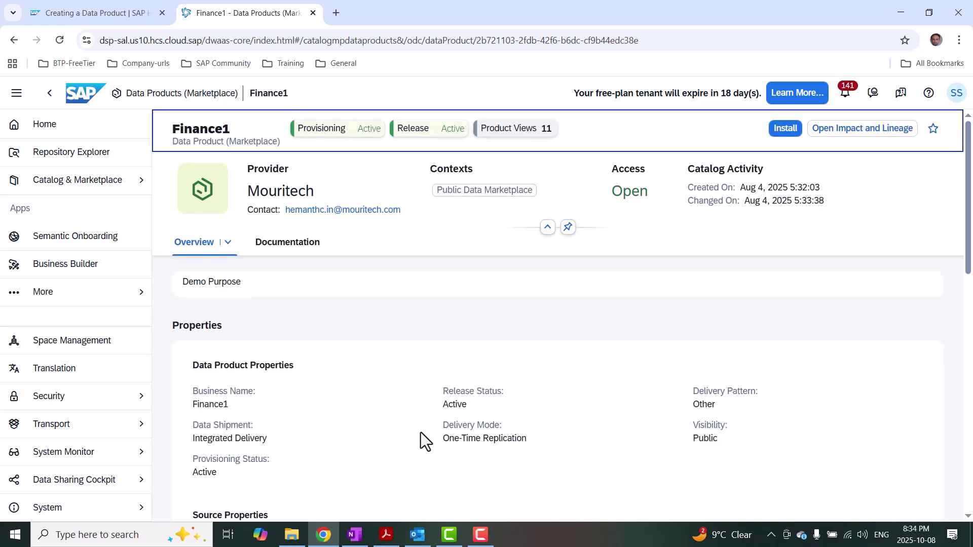
{"action": "left_click", "coordinate": [786, 129]}
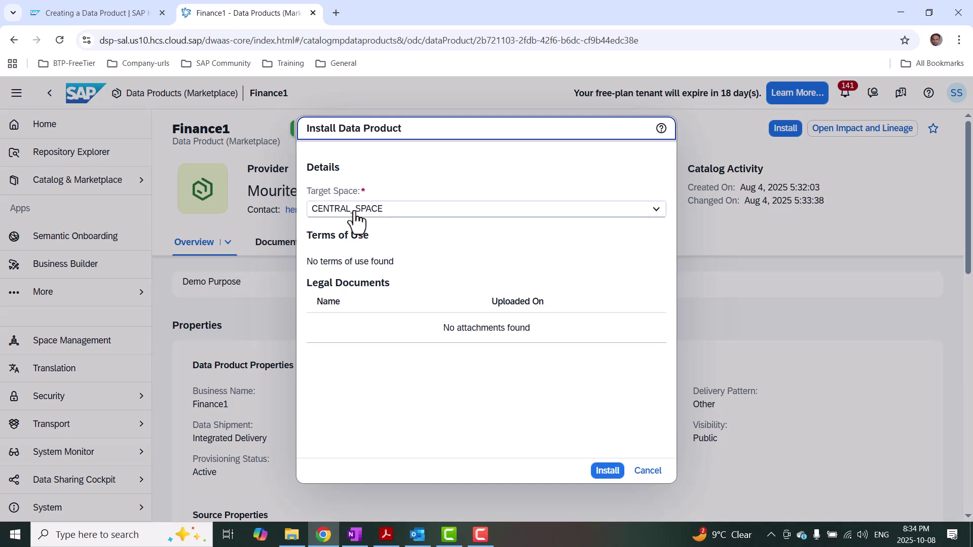
{"action": "left_click", "coordinate": [448, 212]}
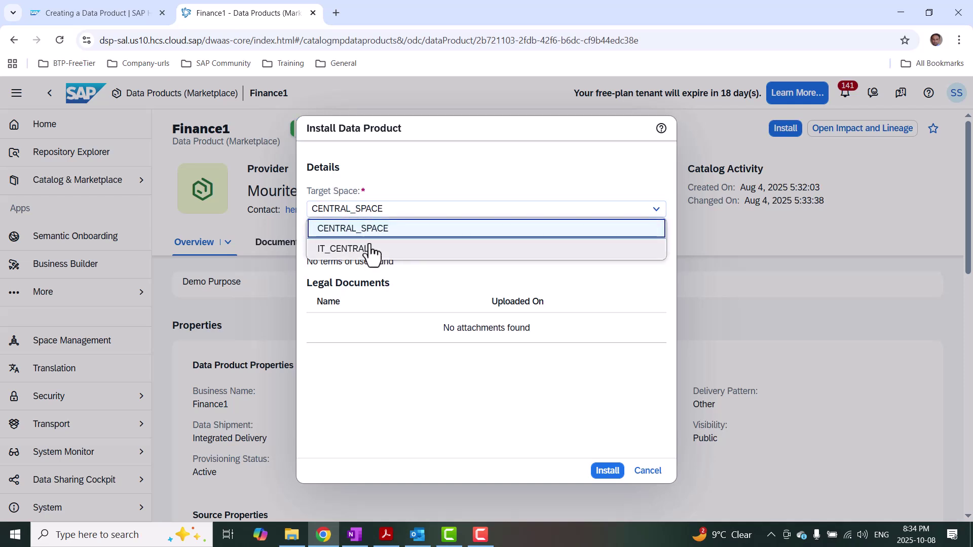
{"action": "left_click", "coordinate": [394, 232]}
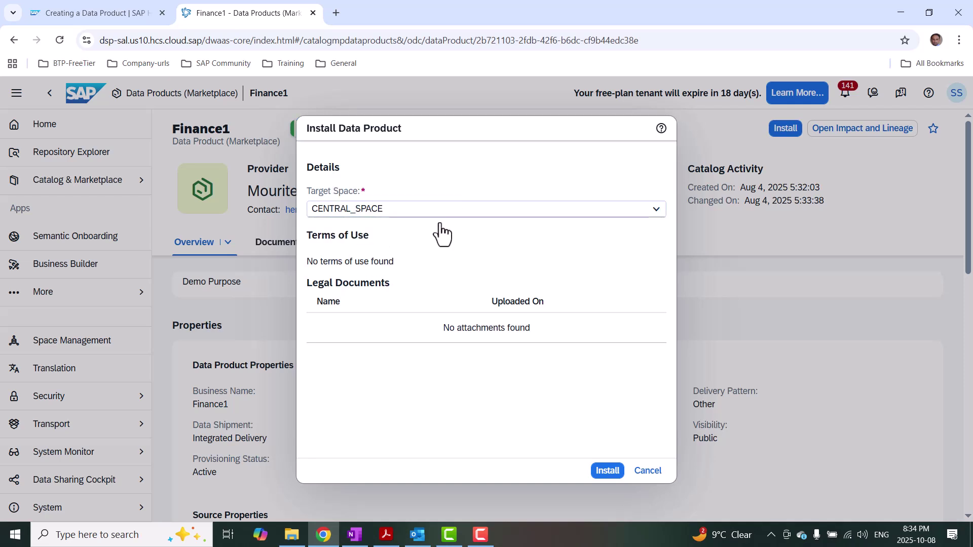
{"action": "left_click", "coordinate": [611, 472]}
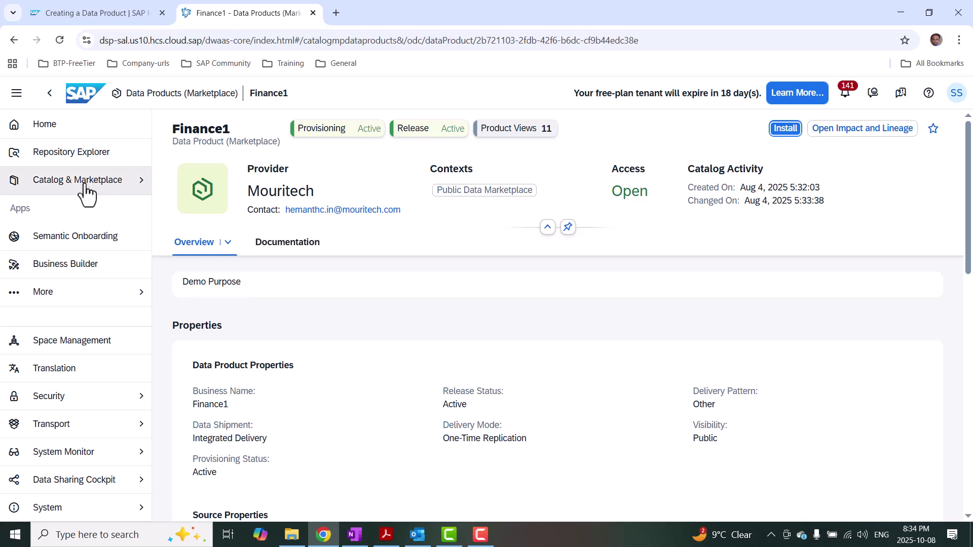
Filter the Repository Explorer to remote tables in Central Space and open the Address_View table
{"action": "left_click", "coordinate": [71, 155]}
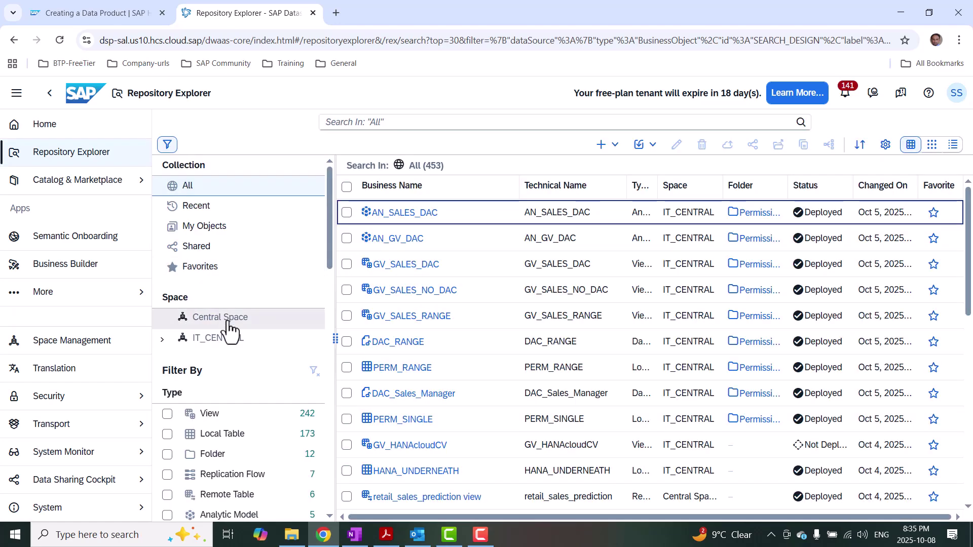
{"action": "left_click", "coordinate": [228, 322]}
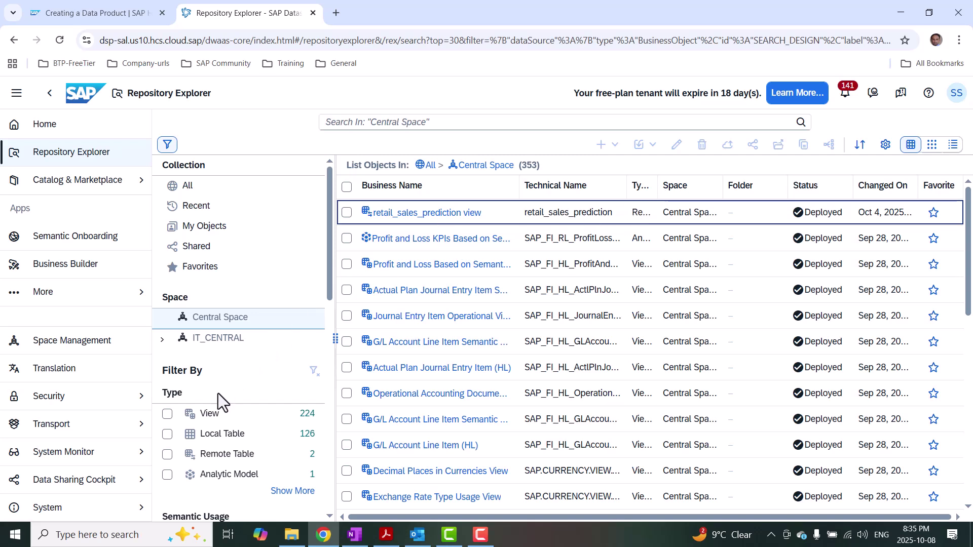
{"action": "left_click", "coordinate": [167, 456]}
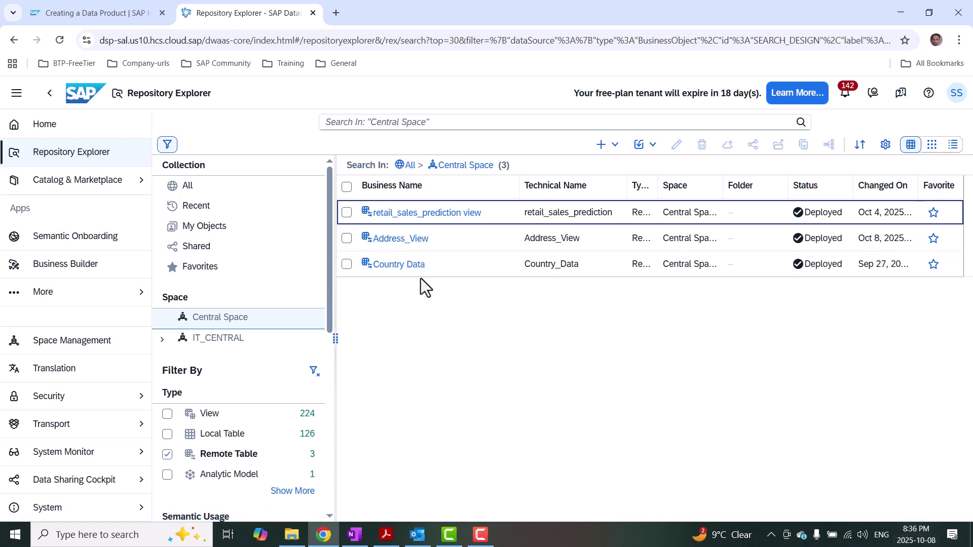
{"action": "left_click", "coordinate": [397, 240]}
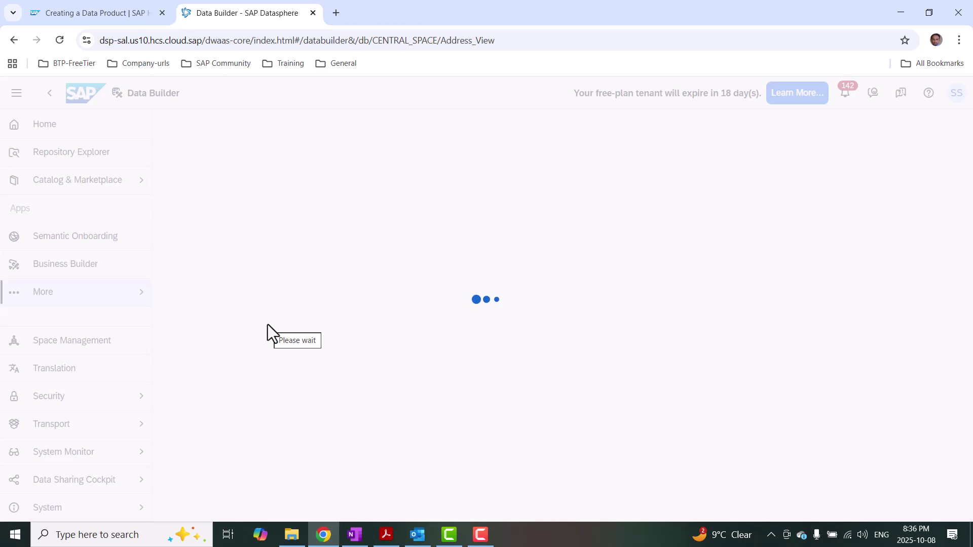
Examine the Address_View remote table's source settings, columns, filters and associations
{"action": "scroll", "coordinate": [423, 322], "scroll_direction": "down", "scroll_amount": 5}
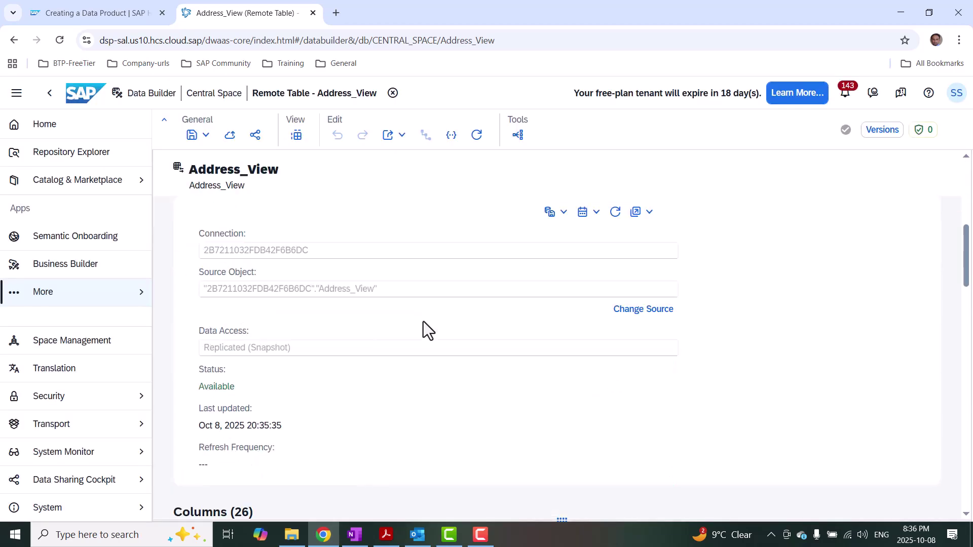
{"action": "scroll", "coordinate": [423, 324], "scroll_direction": "down", "scroll_amount": 3}
{"action": "scroll", "coordinate": [418, 305], "scroll_direction": "down", "scroll_amount": 6}
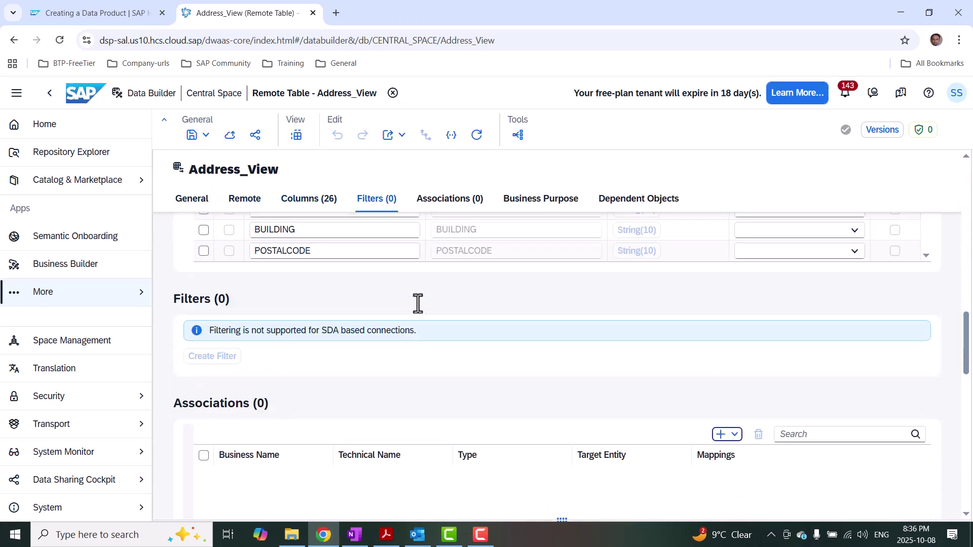
{"action": "scroll", "coordinate": [417, 304], "scroll_direction": "up", "scroll_amount": 3}
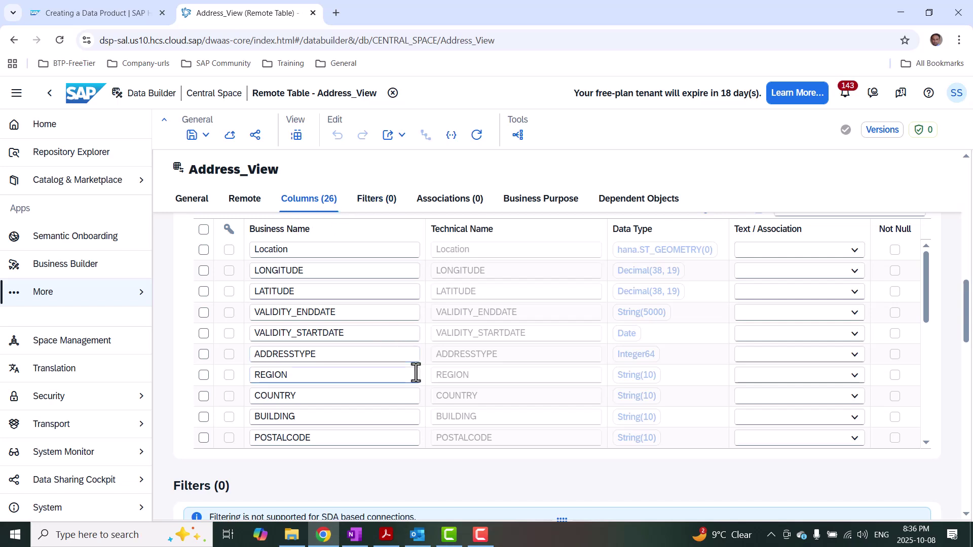
{"action": "scroll", "coordinate": [416, 372], "scroll_direction": "down", "scroll_amount": 1}
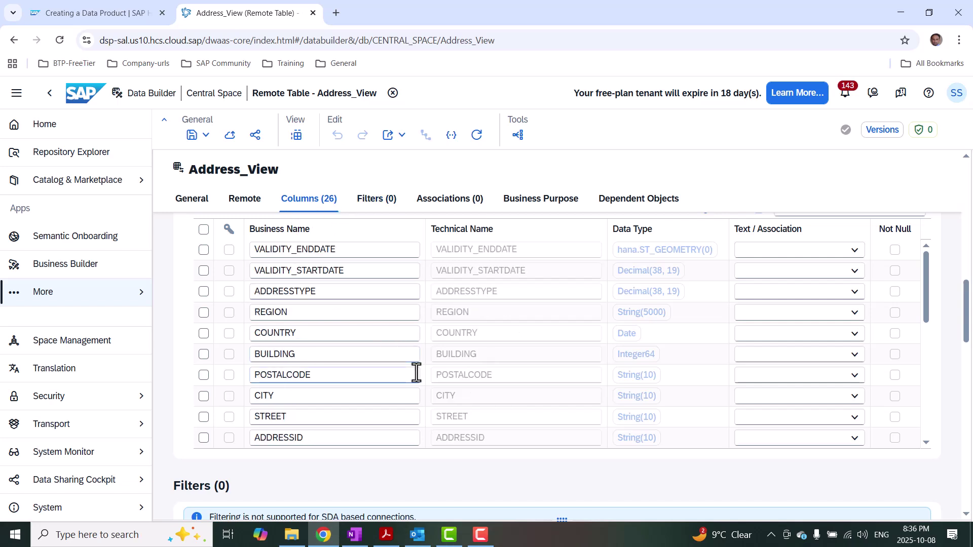
Preview the Address_View data in an enlarged data viewer, and switch to the Custom Data products diagram in Adobe Acrobat
{"action": "left_click", "coordinate": [295, 135]}
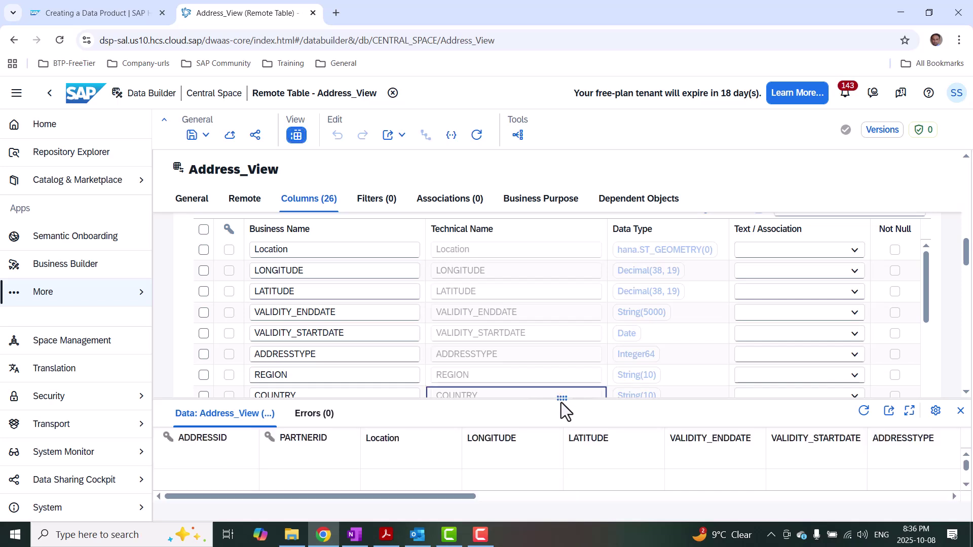
{"action": "left_click_drag", "start_coordinate": [561, 402], "coordinate": [549, 307]}
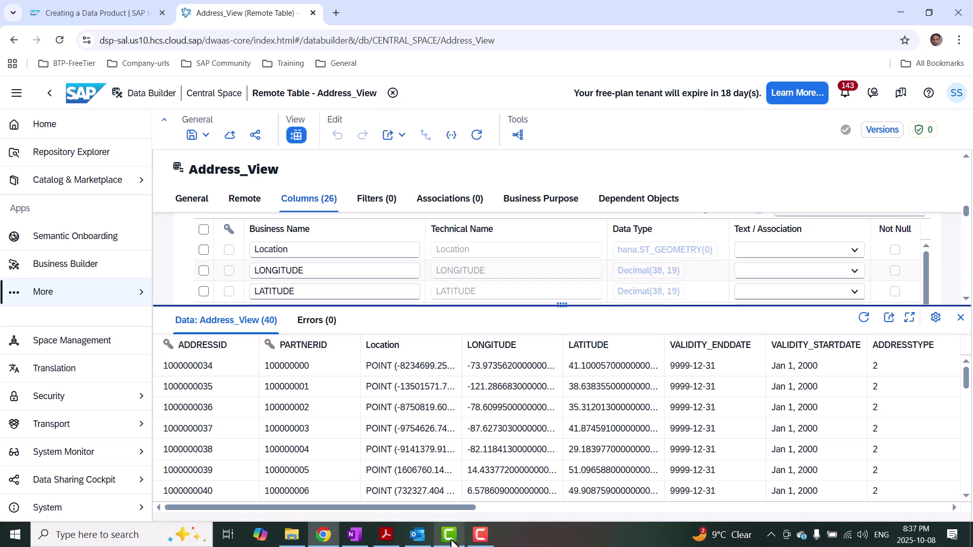
{"action": "left_click", "coordinate": [386, 535]}
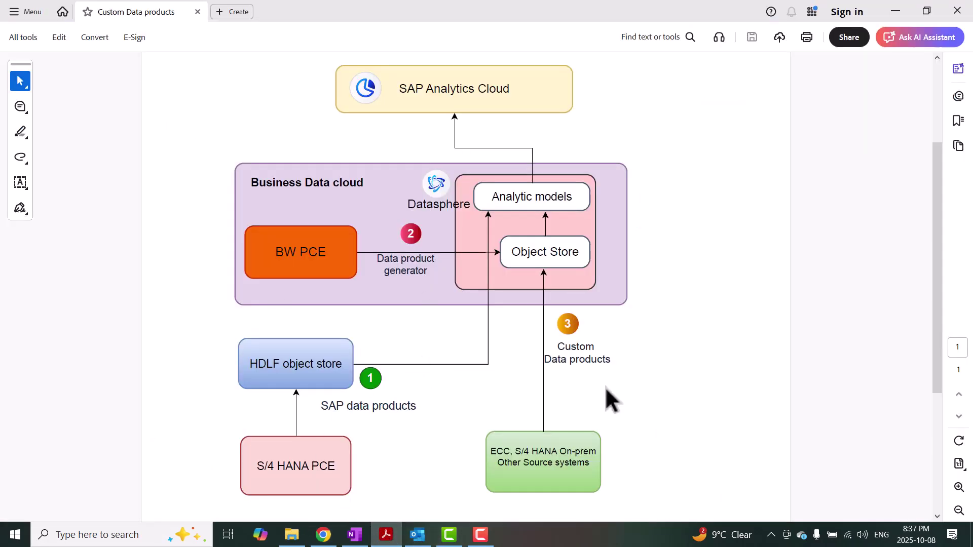